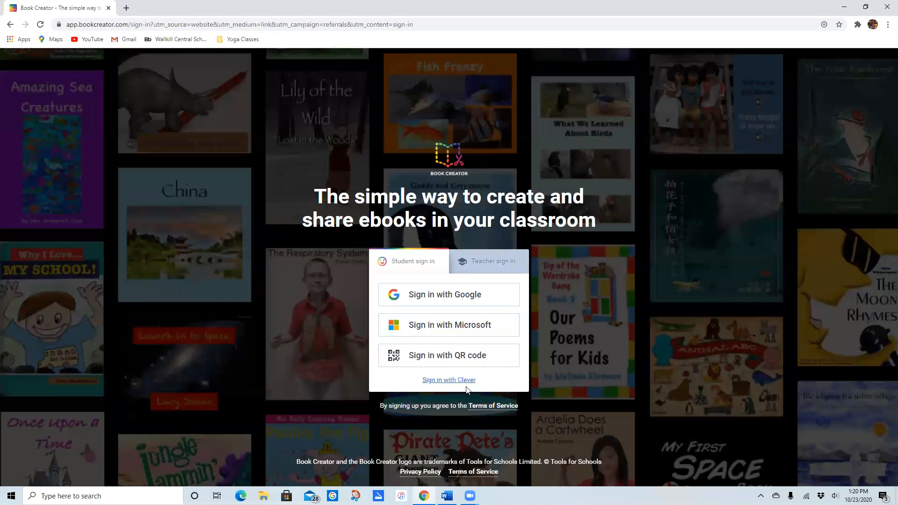
# - Sign in to Book Creator through Clever with the Wallkill Central School District Active Directory account
pyautogui.click(462, 380)
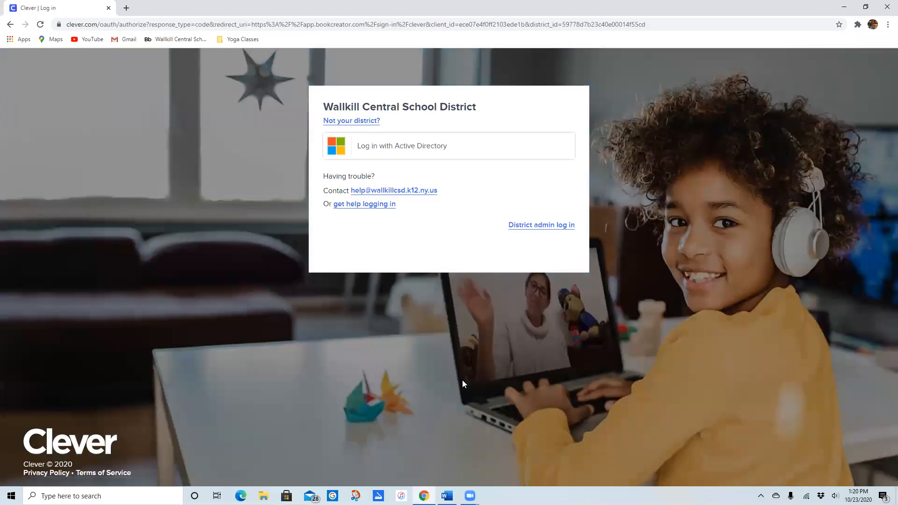
pyautogui.click(446, 157)
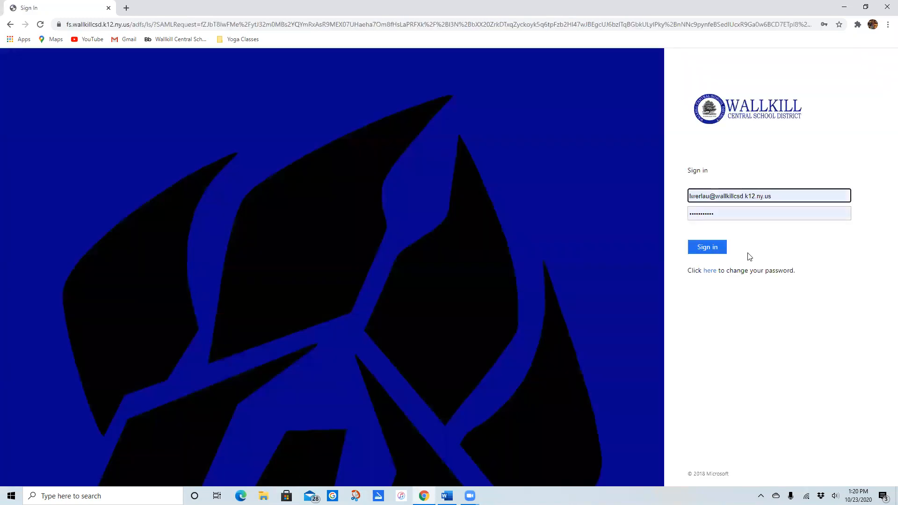
pyautogui.click(718, 253)
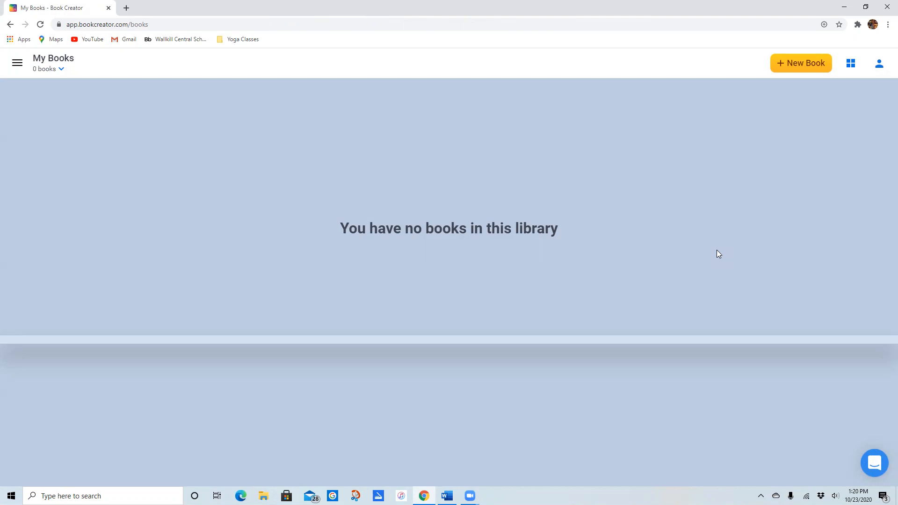
# - Create a new book in the Landscape 4:3 shape and page through to page 3 and back to the cover
pyautogui.click(801, 65)
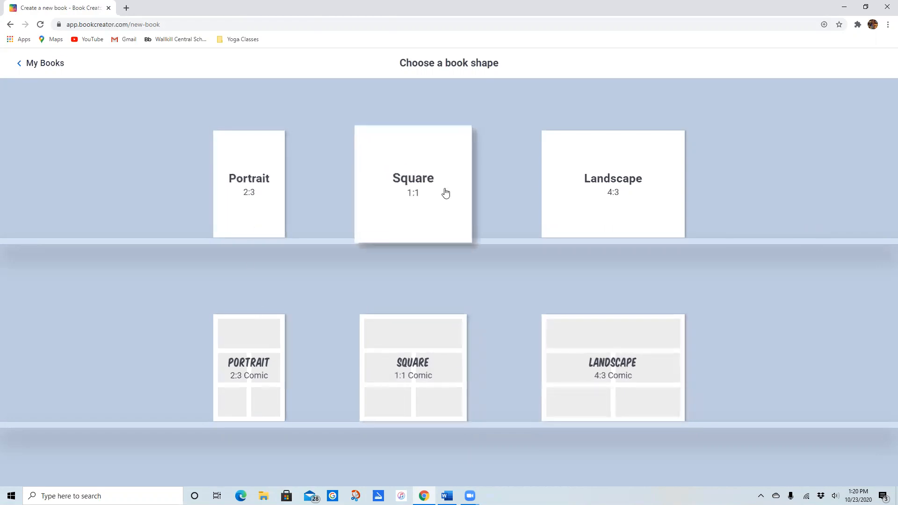
pyautogui.click(620, 187)
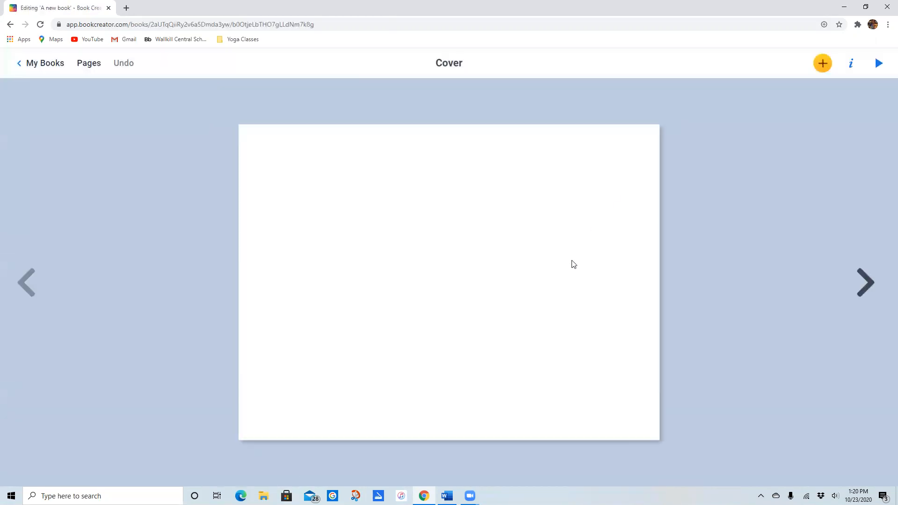
pyautogui.click(862, 285)
pyautogui.click(863, 284)
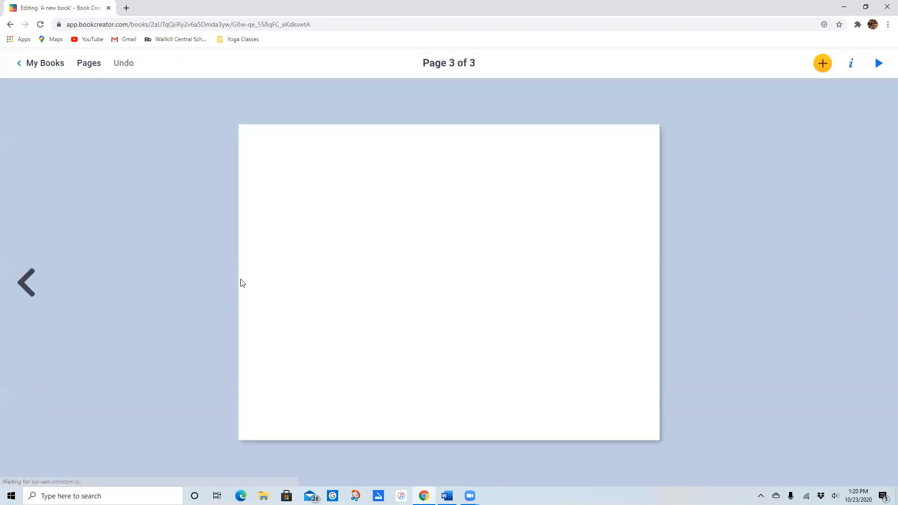
pyautogui.click(23, 283)
pyautogui.click(22, 283)
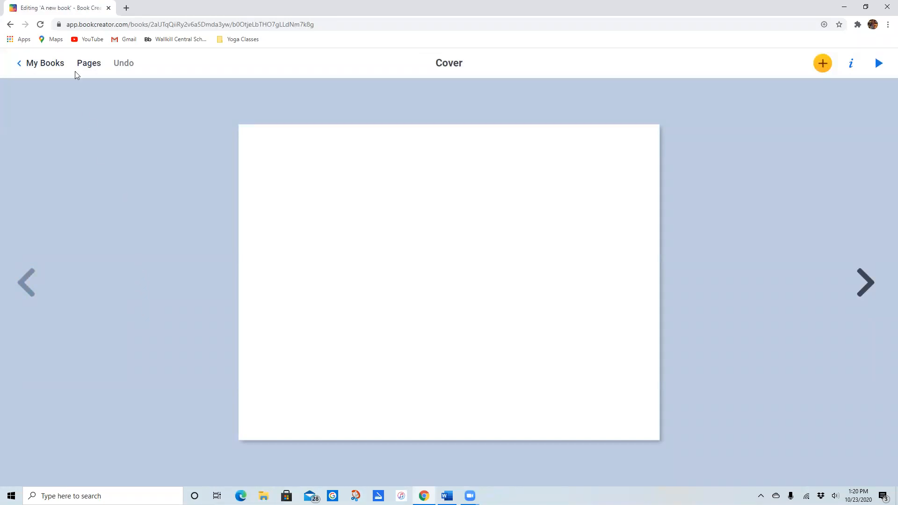
# - In the page overview, insert a blank page after page 3 and another after page 4
pyautogui.click(87, 64)
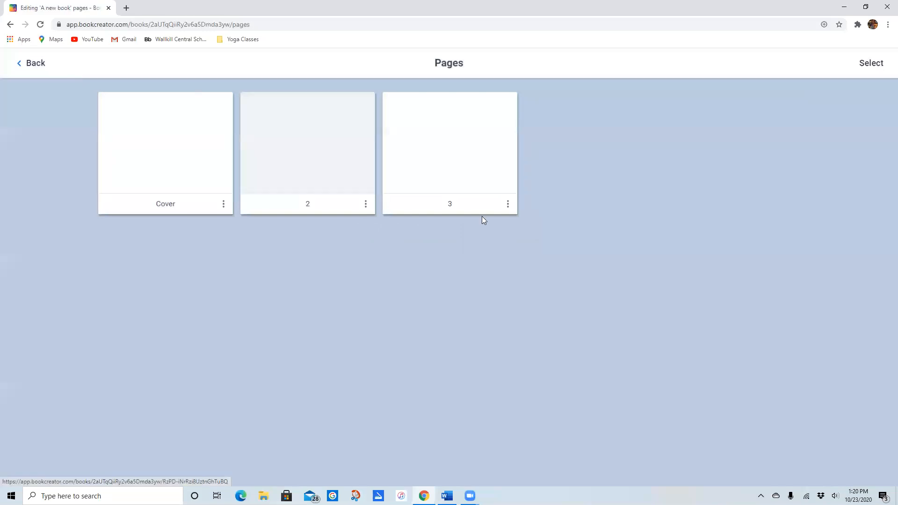
pyautogui.click(507, 203)
pyautogui.click(491, 174)
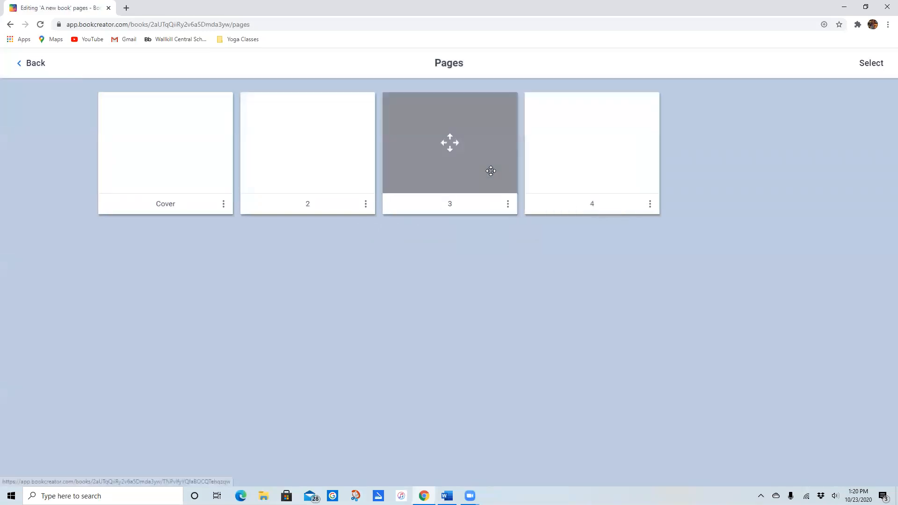
pyautogui.click(647, 204)
pyautogui.click(631, 176)
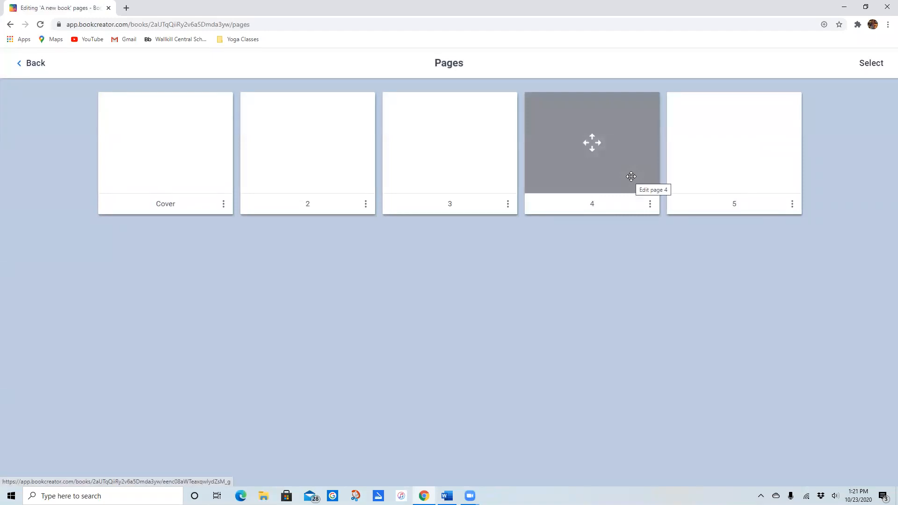
# - Delete pages 5 and 4 from the page overview and return to editing the cover
pyautogui.click(792, 203)
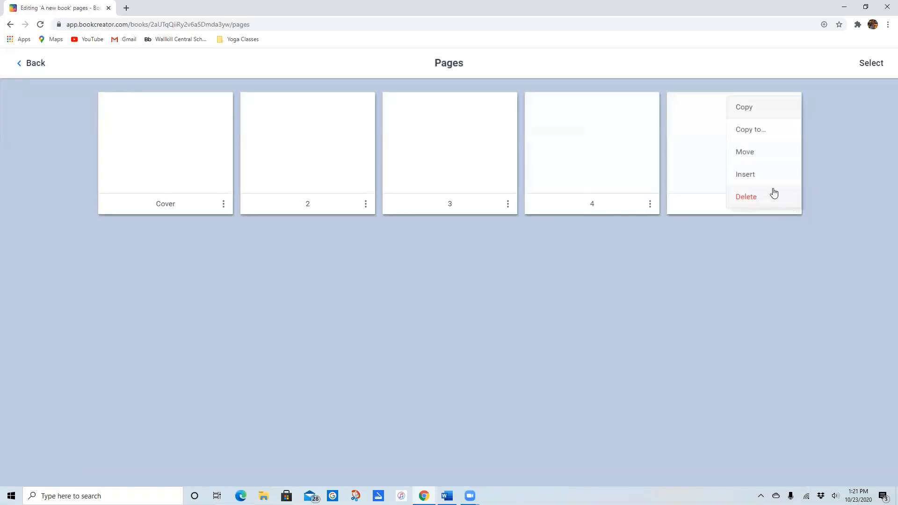
pyautogui.click(773, 196)
pyautogui.click(537, 291)
pyautogui.moveTo(604, 167); pyautogui.dragTo(474, 213)
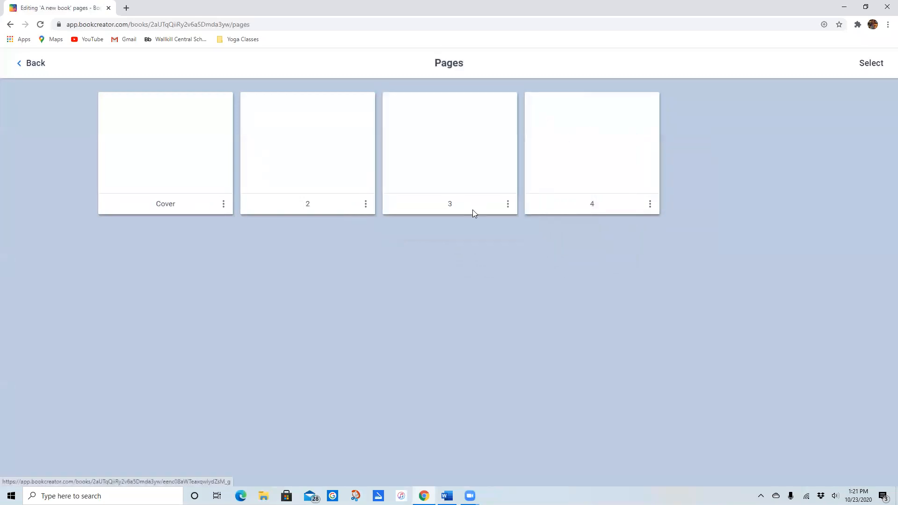
pyautogui.click(650, 203)
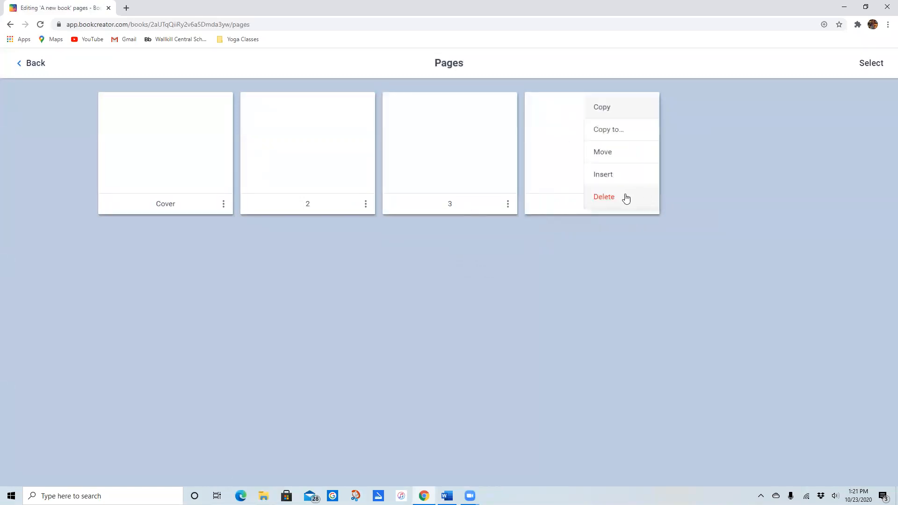
pyautogui.click(626, 197)
pyautogui.click(543, 291)
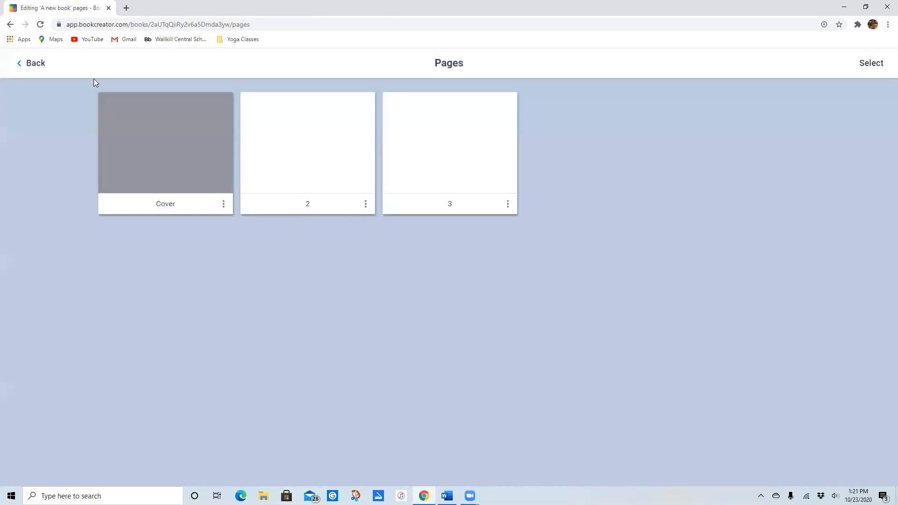
pyautogui.click(30, 63)
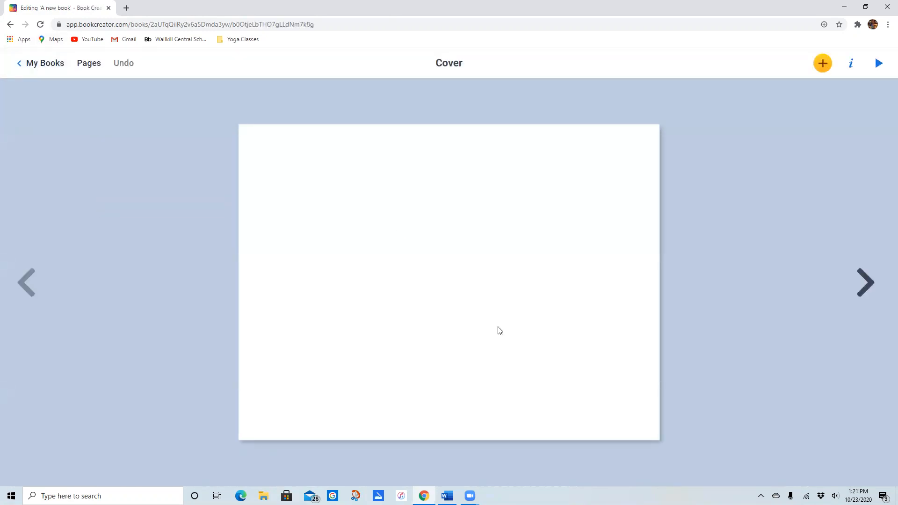
pyautogui.click(854, 298)
pyautogui.click(28, 277)
# - Import the dog photo file 2017-02-12 19.19.07 from the Kihei folder onto the cover
pyautogui.click(825, 71)
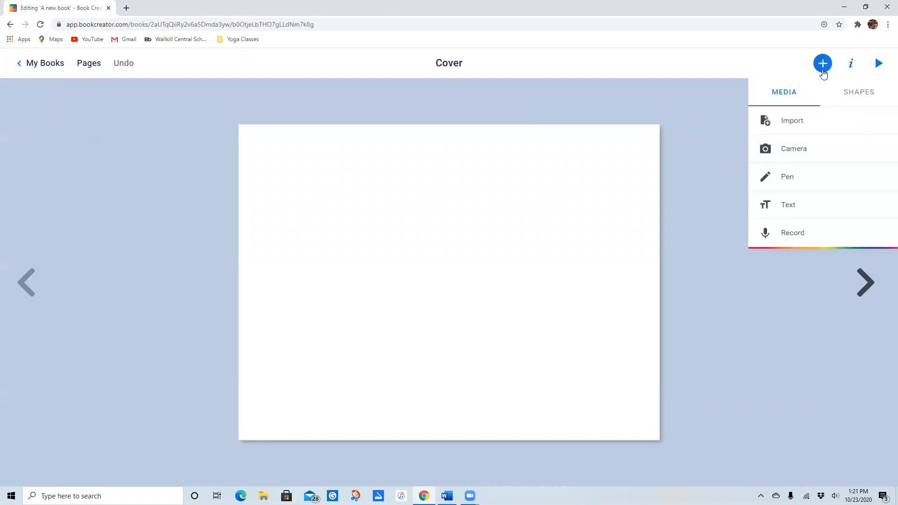
pyautogui.click(793, 121)
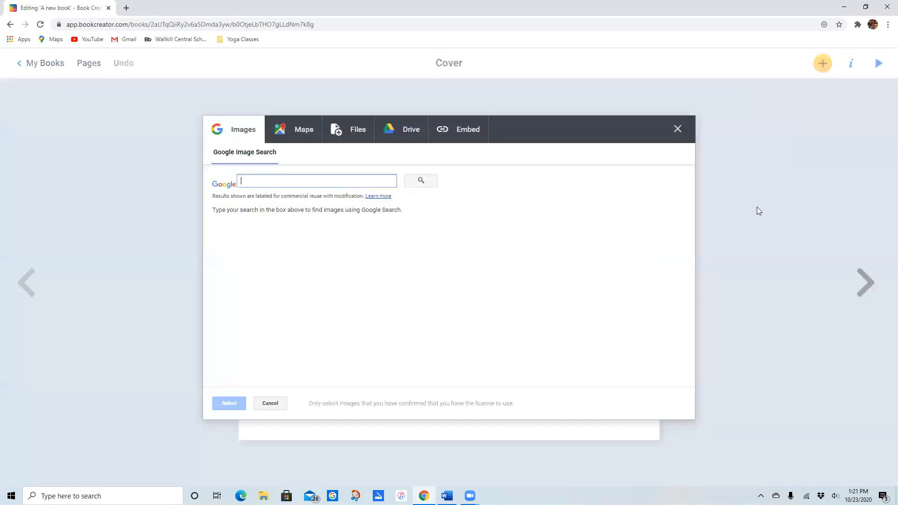
pyautogui.click(348, 183)
pyautogui.click(357, 133)
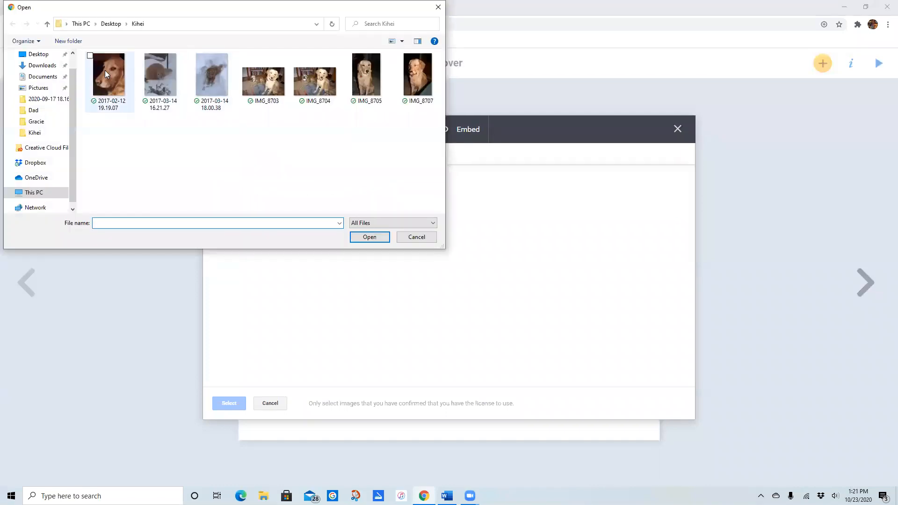
pyautogui.click(106, 72)
pyautogui.click(370, 237)
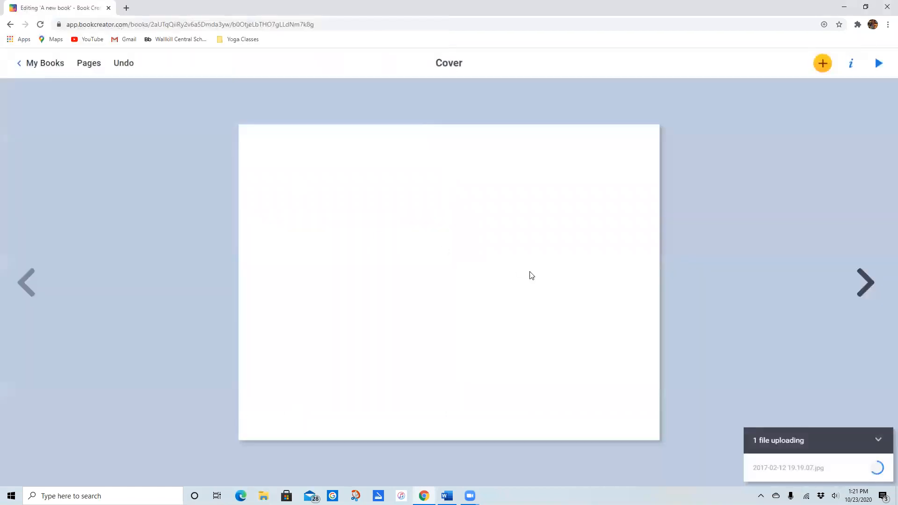
# - Shrink the dog photo and place it in the cover's upper-left corner at x 0 px, y 0 px
pyautogui.click(493, 272)
pyautogui.moveTo(560, 134); pyautogui.dragTo(481, 239)
pyautogui.moveTo(424, 317); pyautogui.dragTo(326, 202)
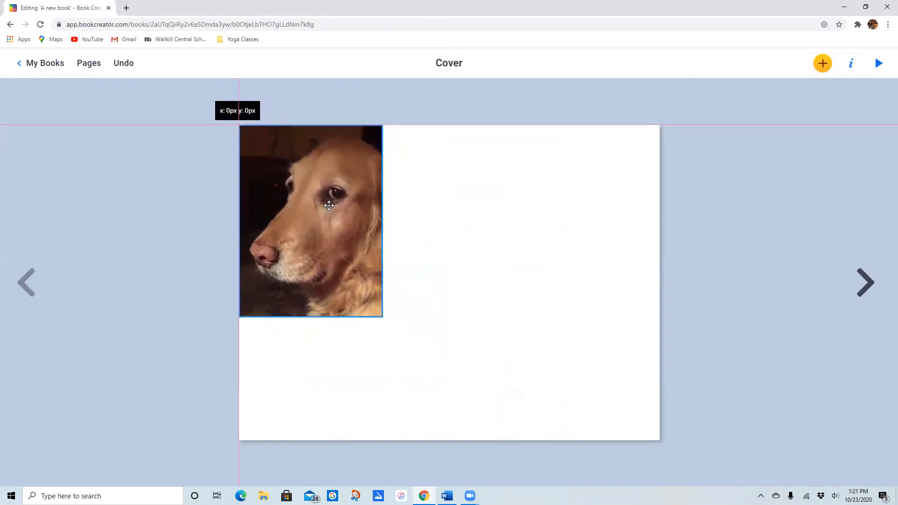
pyautogui.click(571, 276)
# - Take a picture with the camera and use it on the cover
pyautogui.click(822, 63)
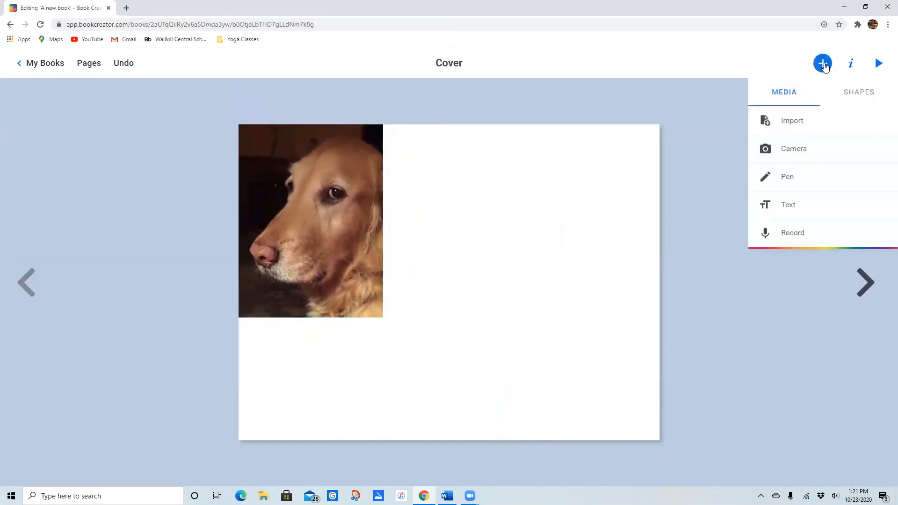
pyautogui.click(812, 149)
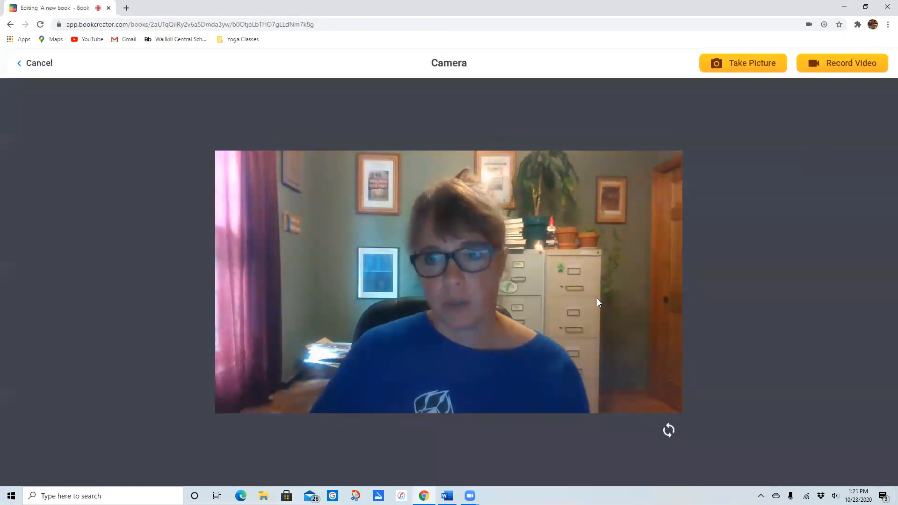
pyautogui.click(759, 68)
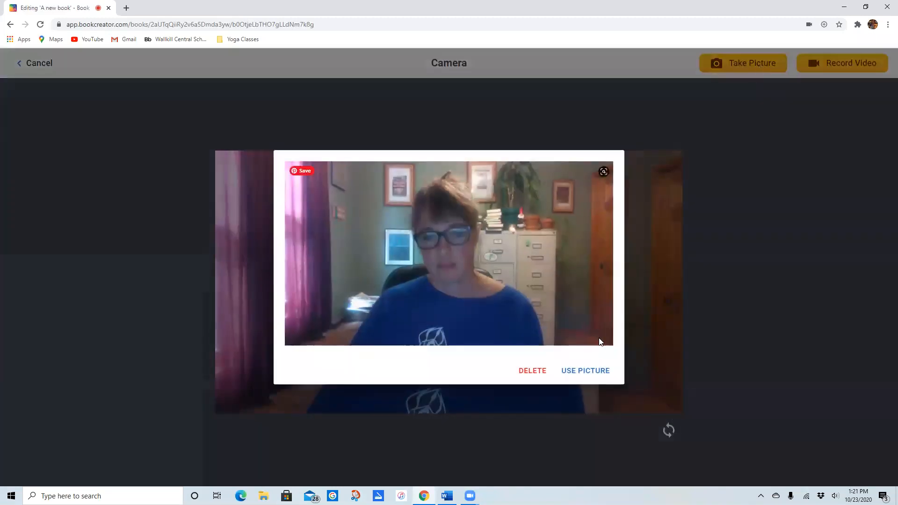
pyautogui.click(593, 371)
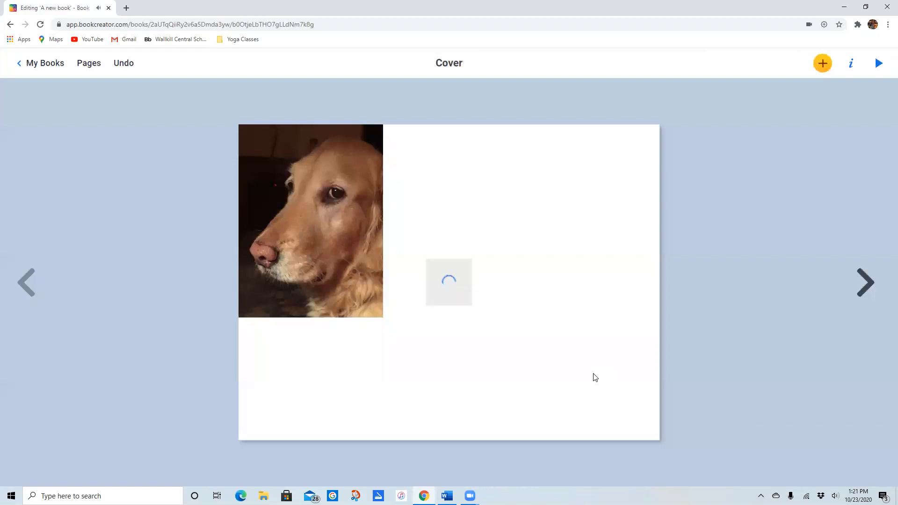
# - Shrink the camera picture and place it in the cover's upper-right corner
pyautogui.click(593, 374)
pyautogui.moveTo(646, 171); pyautogui.dragTo(380, 299)
pyautogui.moveTo(343, 353); pyautogui.dragTo(605, 169)
pyautogui.click(606, 331)
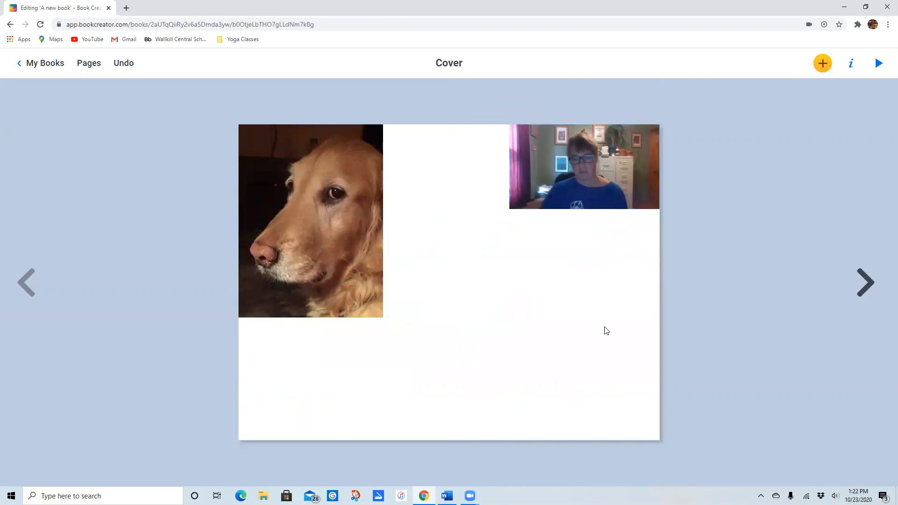
# - Add a grinning face emoji with the Pen tool and place it in the cover's lower-left corner below the dog photo
pyautogui.click(820, 62)
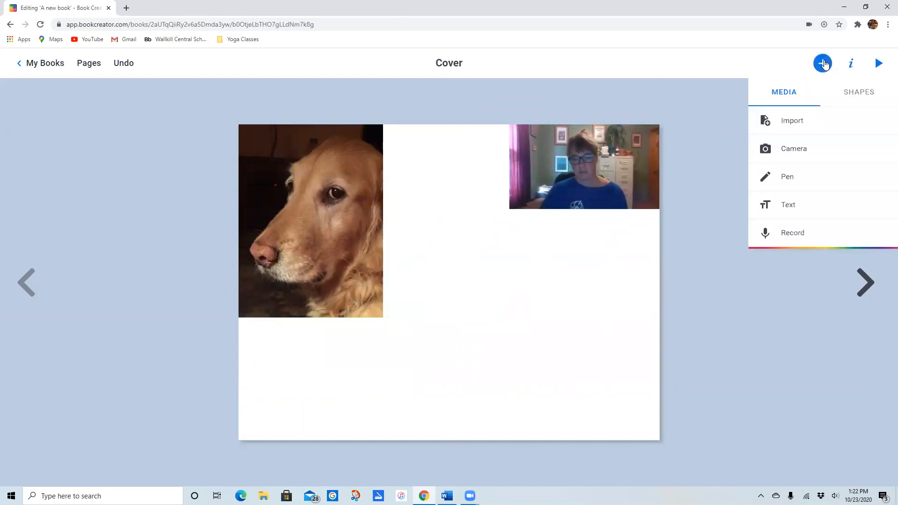
pyautogui.click(816, 185)
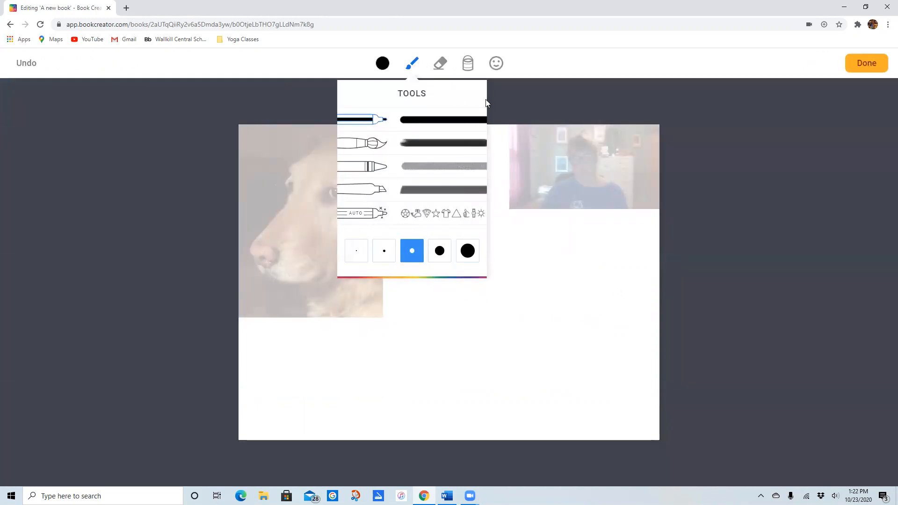
pyautogui.click(495, 64)
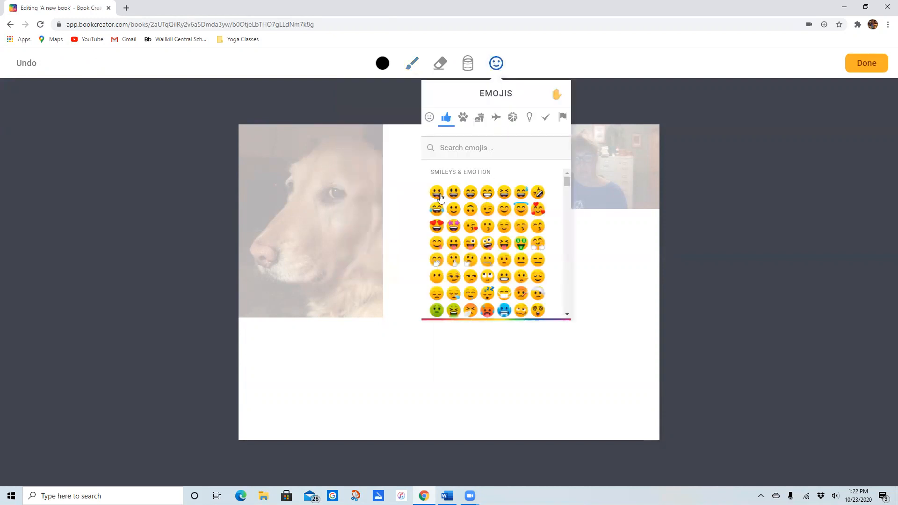
pyautogui.click(436, 193)
pyautogui.moveTo(459, 259); pyautogui.dragTo(294, 357)
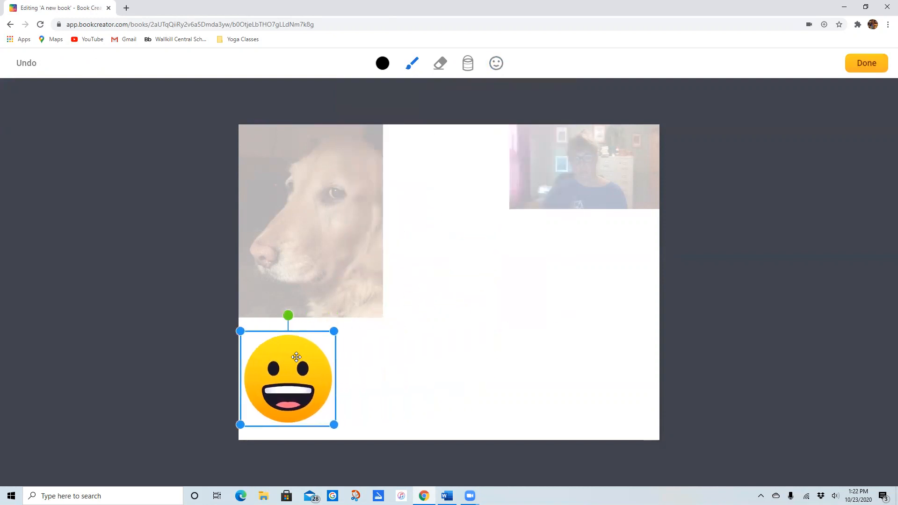
pyautogui.click(467, 373)
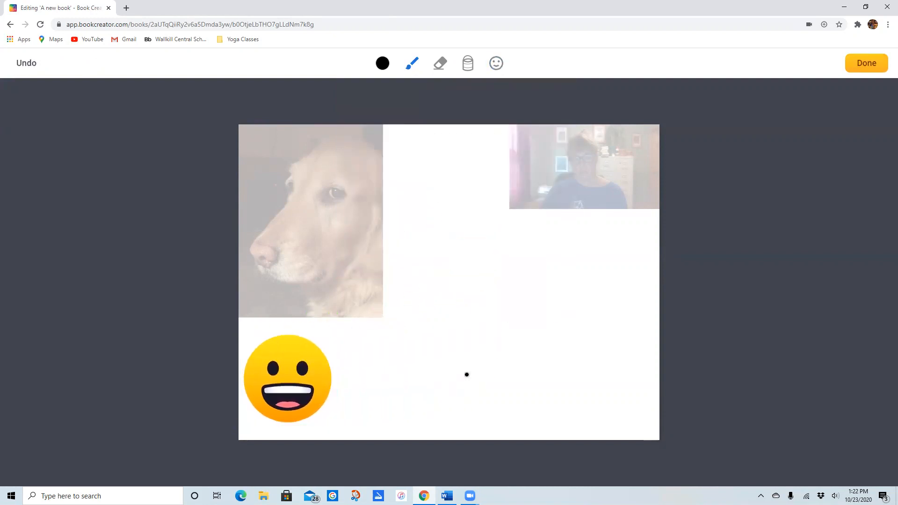
pyautogui.click(867, 64)
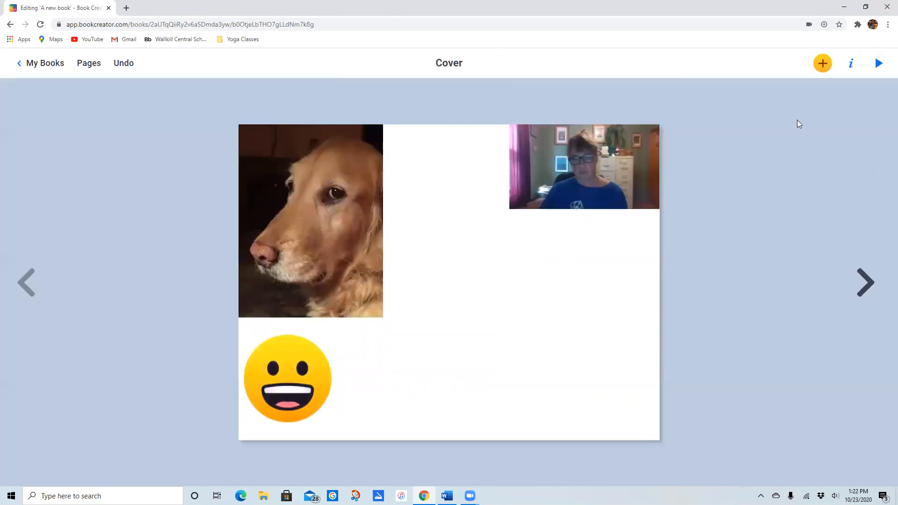
# - Add the text "My Book" to the cover and place its box right of the dog photo, below the camera picture
pyautogui.click(823, 65)
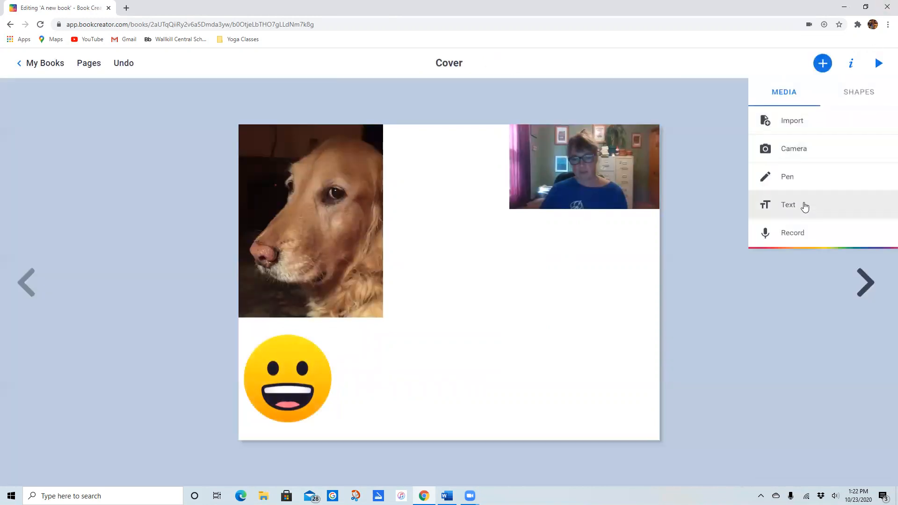
pyautogui.click(805, 207)
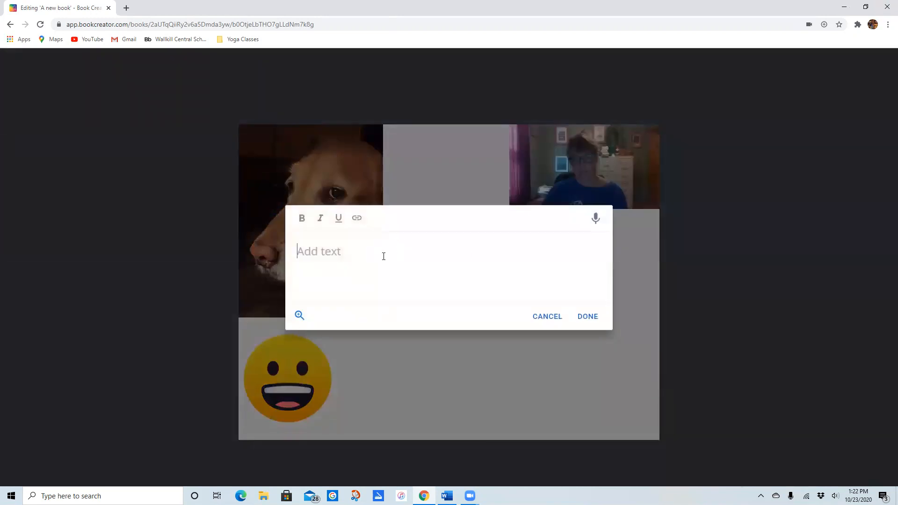
pyautogui.write('My Boo')
pyautogui.click(588, 317)
pyautogui.moveTo(362, 172); pyautogui.dragTo(526, 248)
pyautogui.click(519, 329)
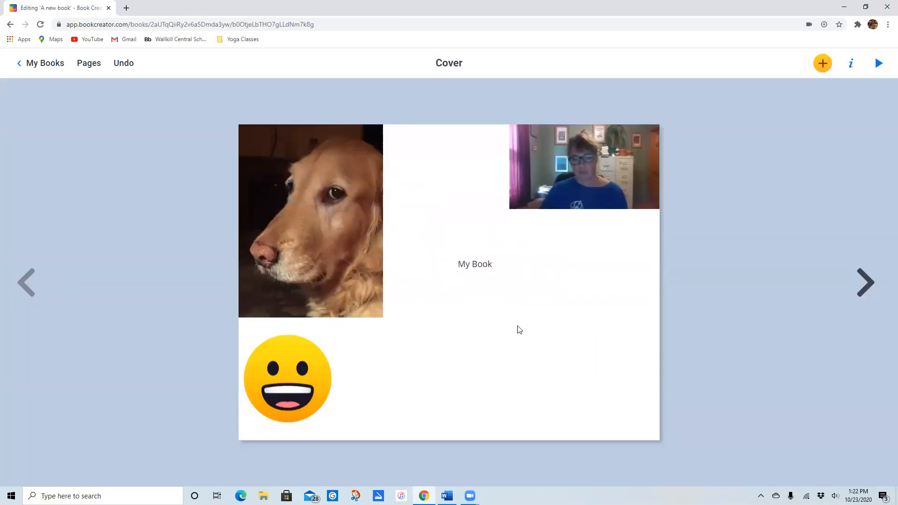
pyautogui.click(493, 268)
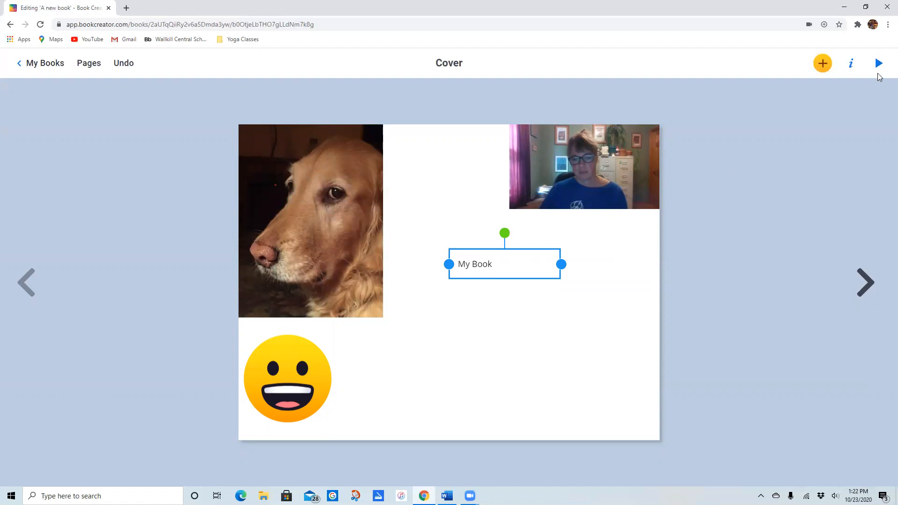
# - Format the cover's "My Book" title at size 118 in the Old Standard TT font, centre-aligned
pyautogui.click(852, 65)
pyautogui.moveTo(784, 125); pyautogui.dragTo(819, 118)
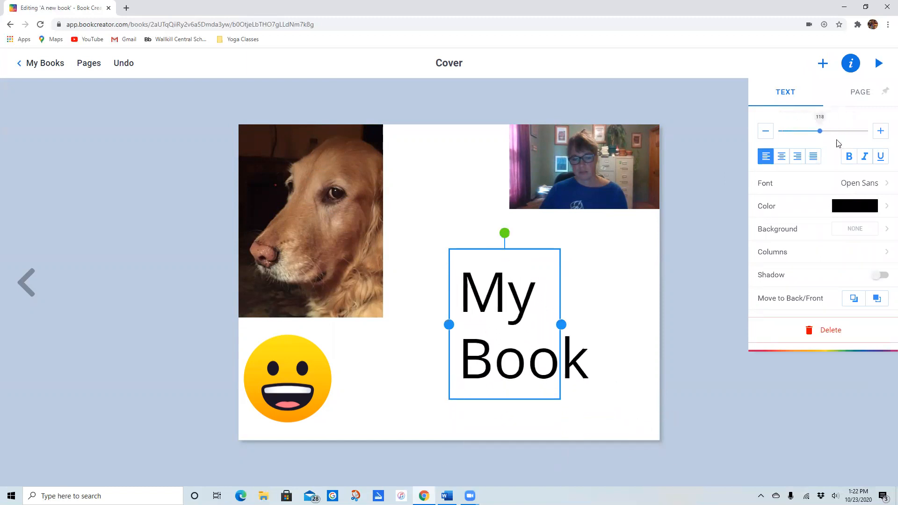
pyautogui.click(867, 183)
pyautogui.scroll(-3, 850, 196)
pyautogui.click(840, 170)
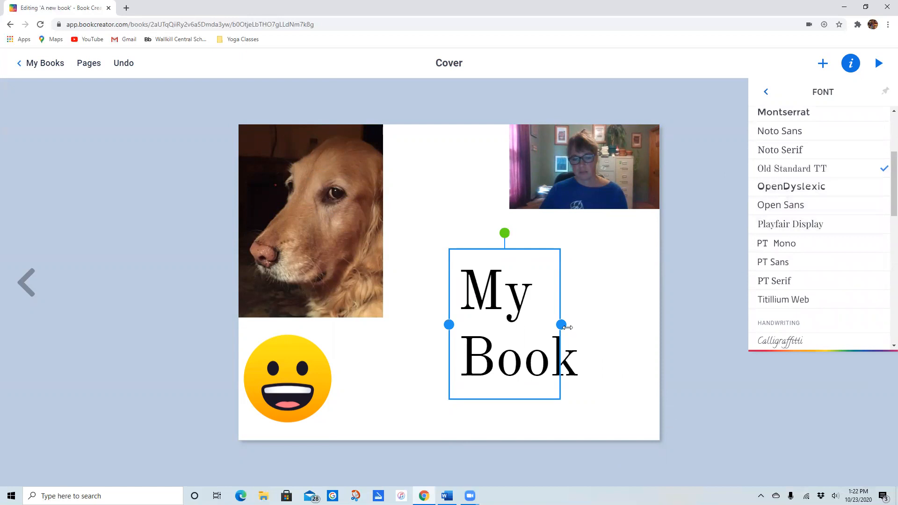
pyautogui.click(767, 93)
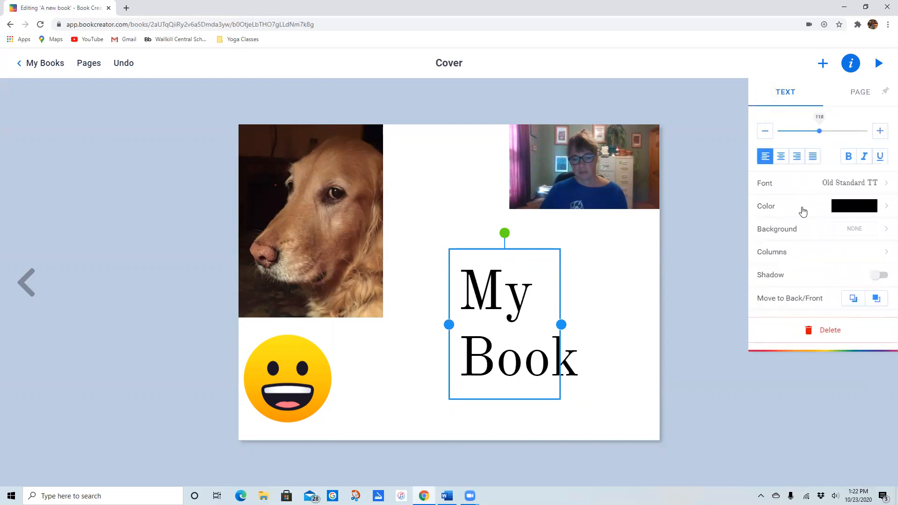
pyautogui.click(780, 159)
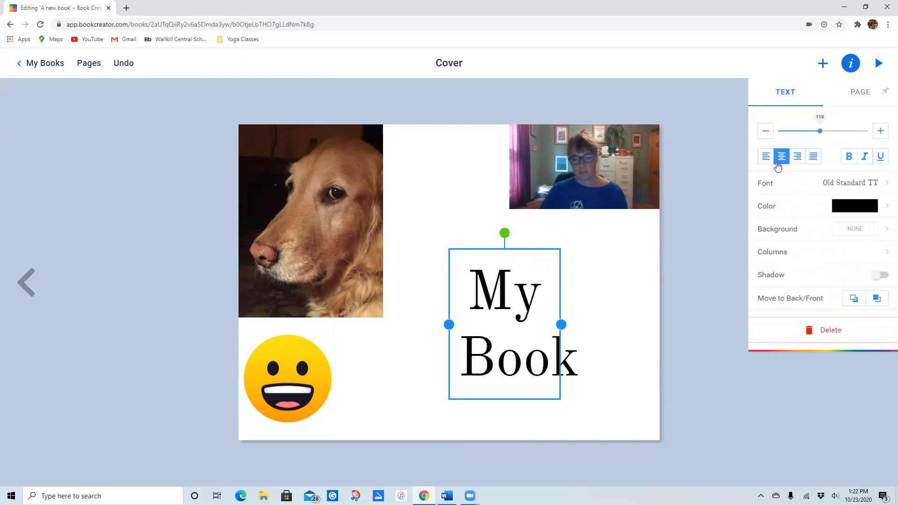
pyautogui.click(637, 287)
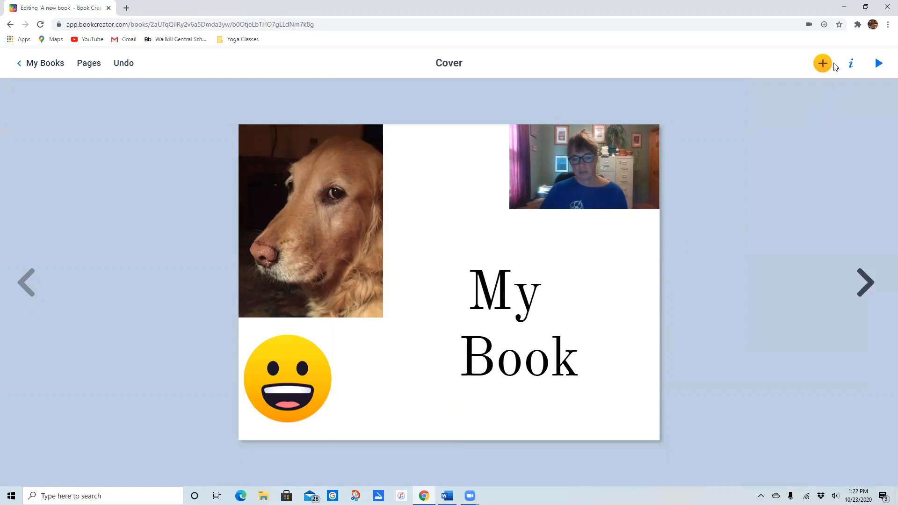
pyautogui.click(819, 65)
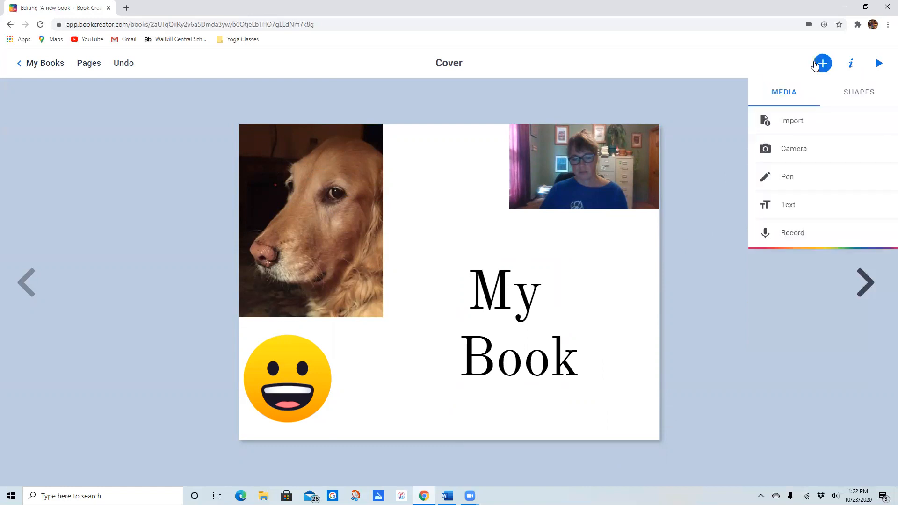
pyautogui.click(863, 94)
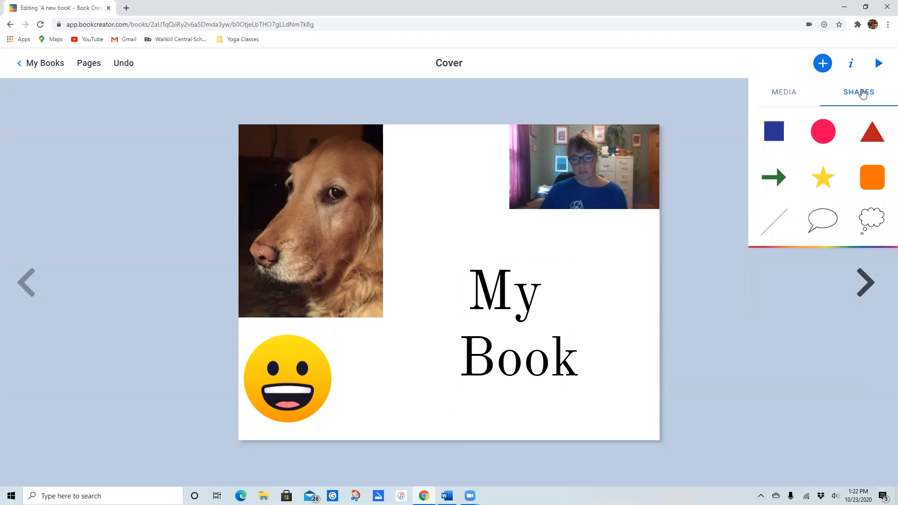
pyautogui.click(787, 95)
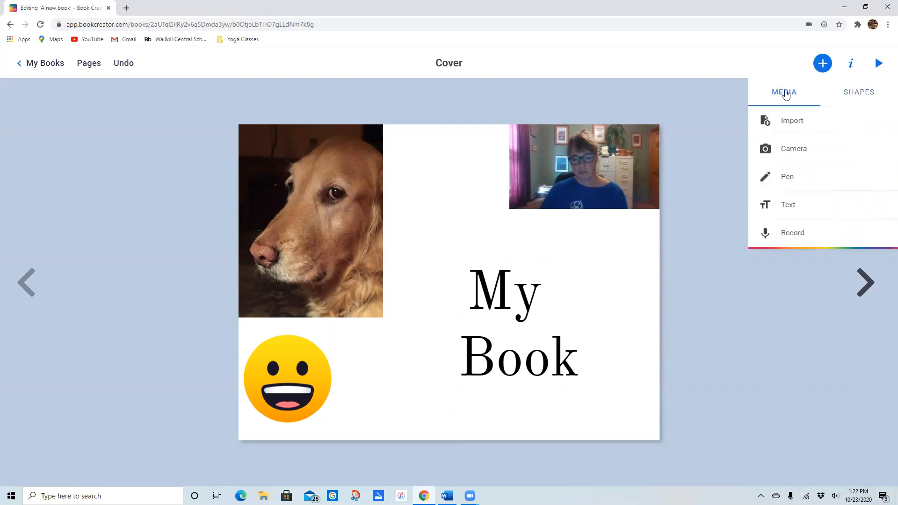
# - Set the cover's page background to the light blue solid color
pyautogui.click(852, 66)
pyautogui.click(807, 229)
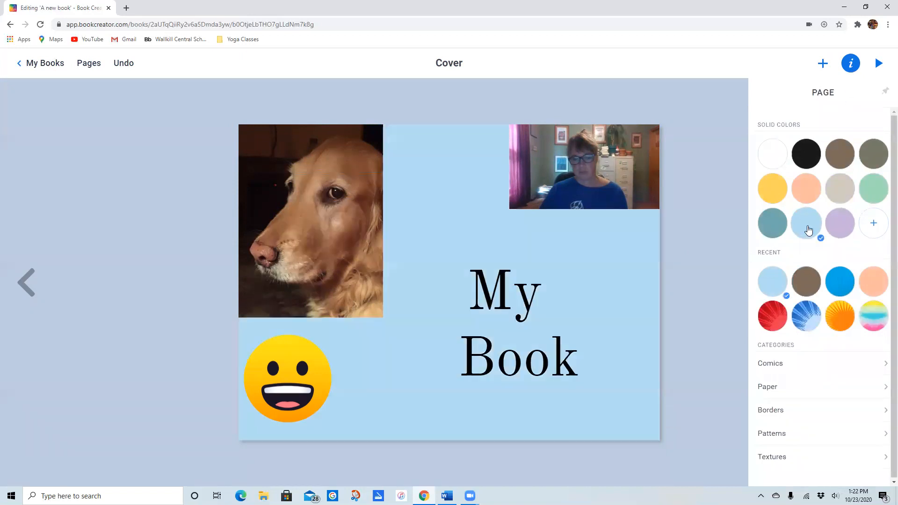
pyautogui.click(618, 280)
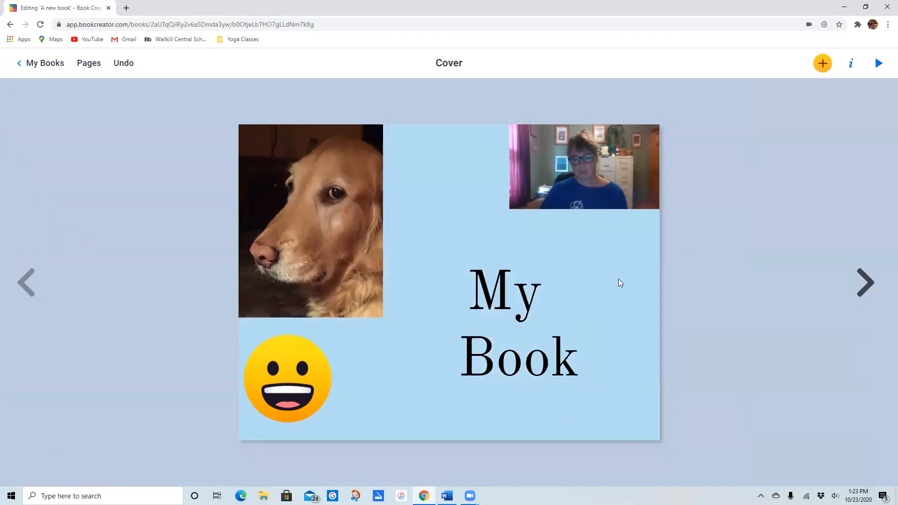
# - Record a sound clip of about 4 seconds, play it back and use it on the cover
pyautogui.click(822, 63)
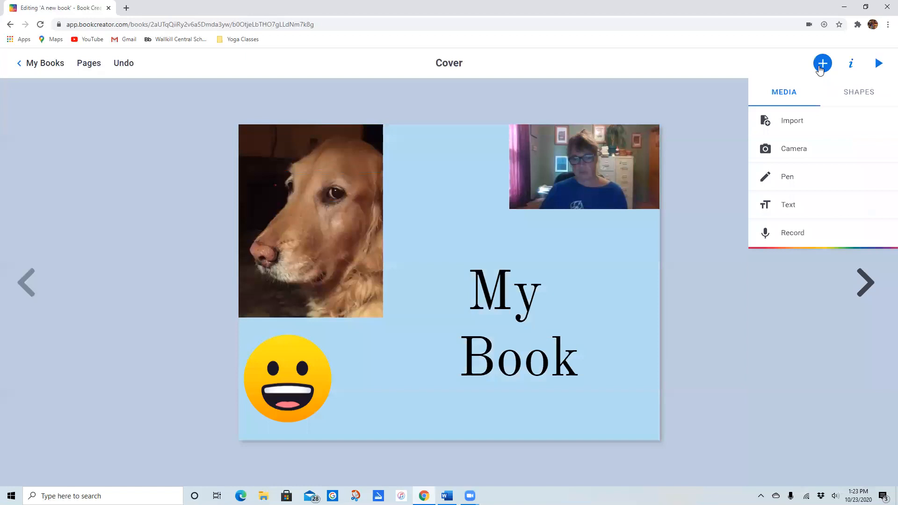
pyautogui.click(809, 239)
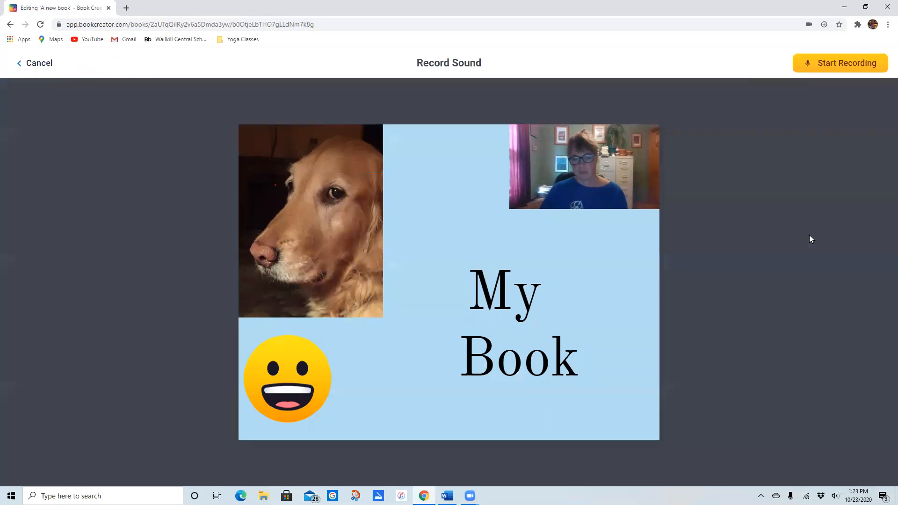
pyautogui.click(857, 67)
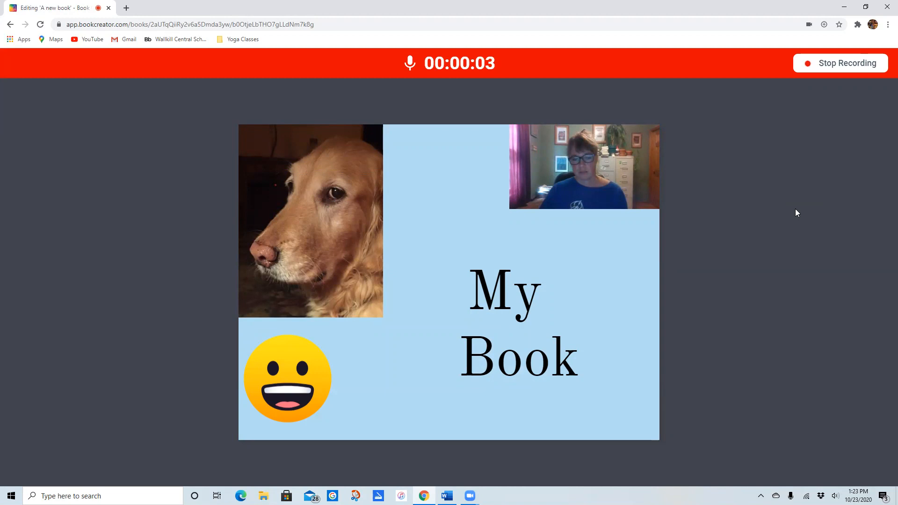
pyautogui.click(845, 65)
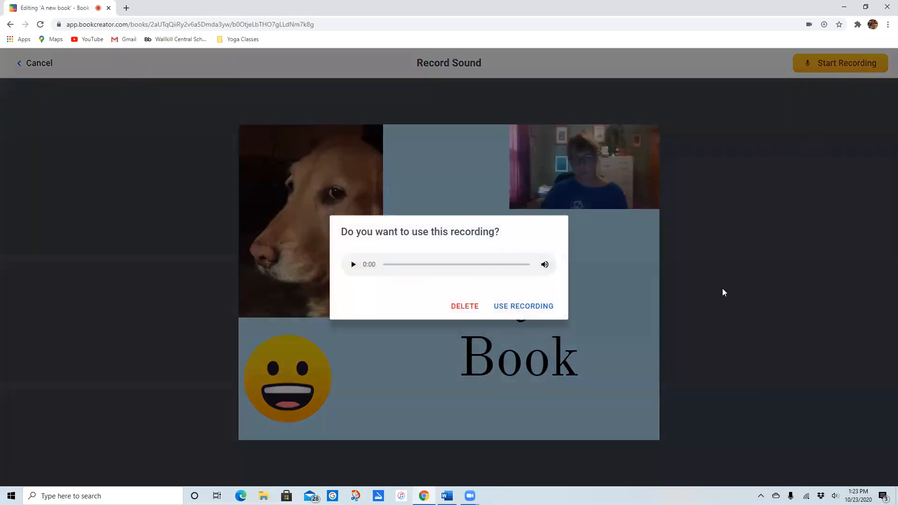
pyautogui.click(354, 264)
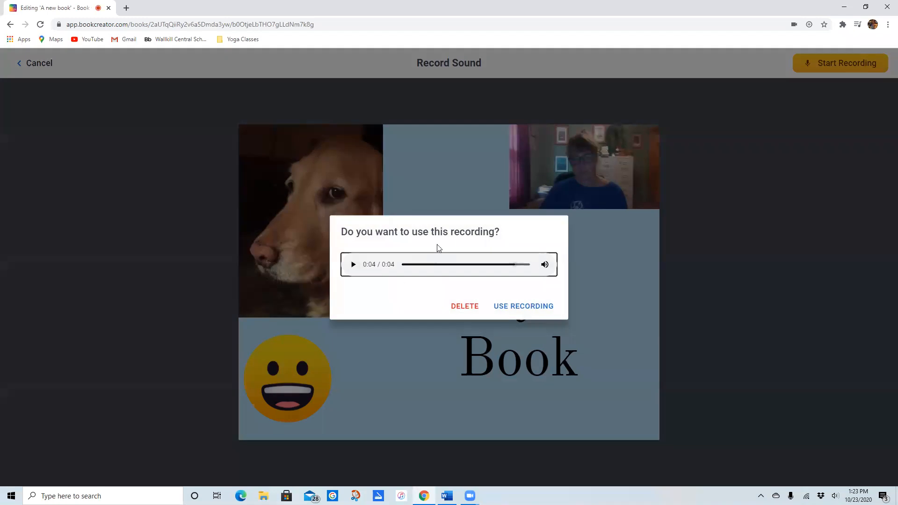
pyautogui.click(521, 308)
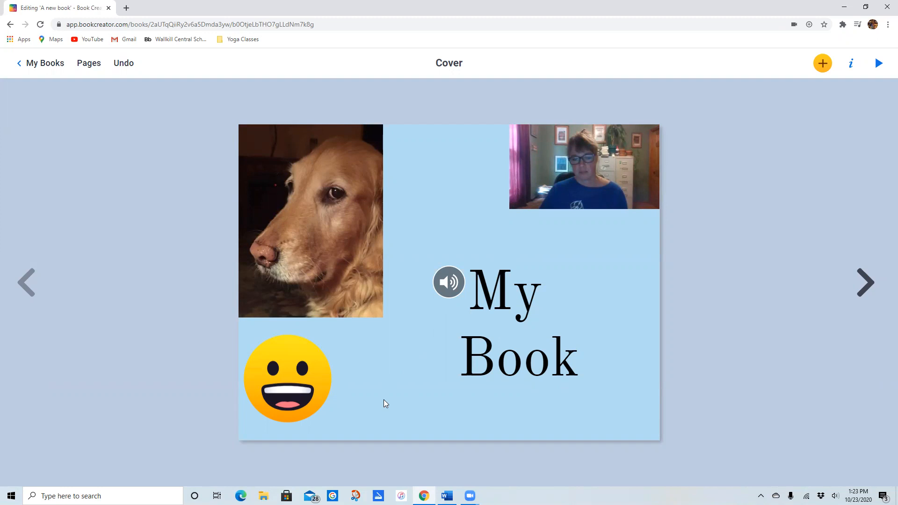
# - Import the photo IMG_8705 from the Kihei folder onto page 2 and place it on the page's left half
pyautogui.click(867, 290)
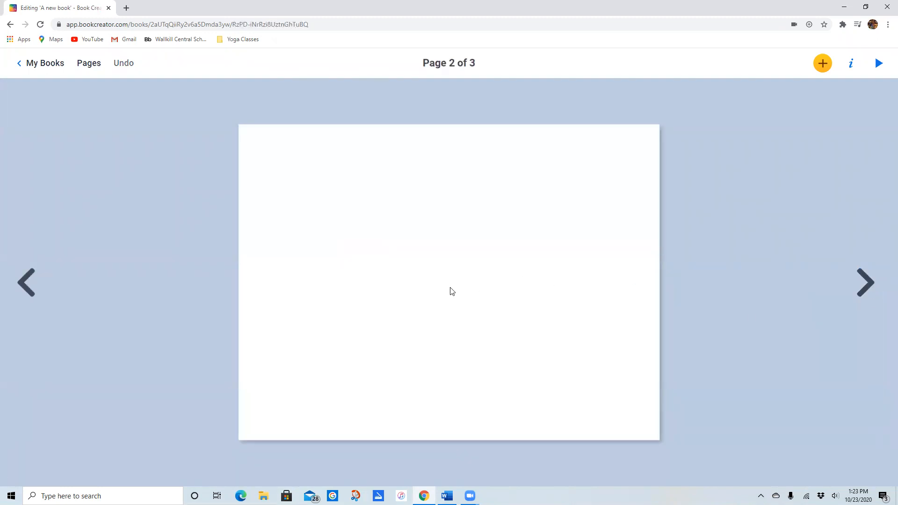
pyautogui.click(824, 64)
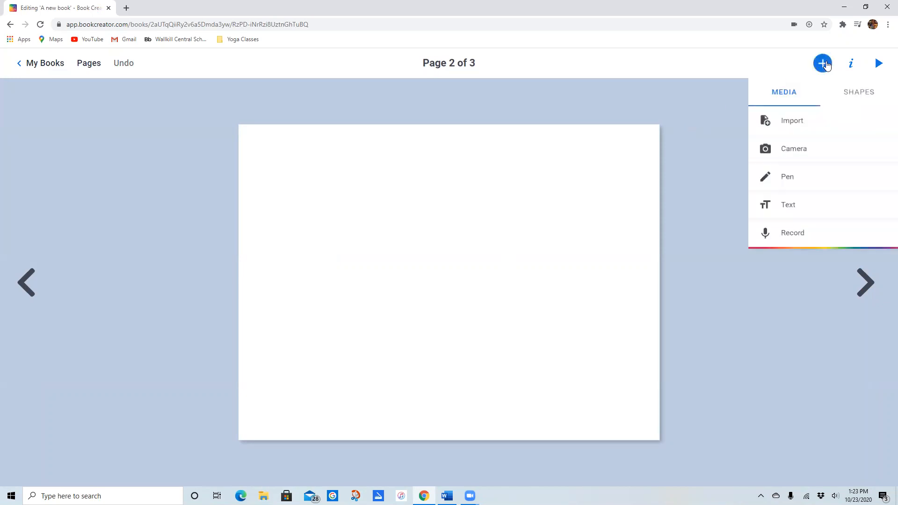
pyautogui.click(802, 121)
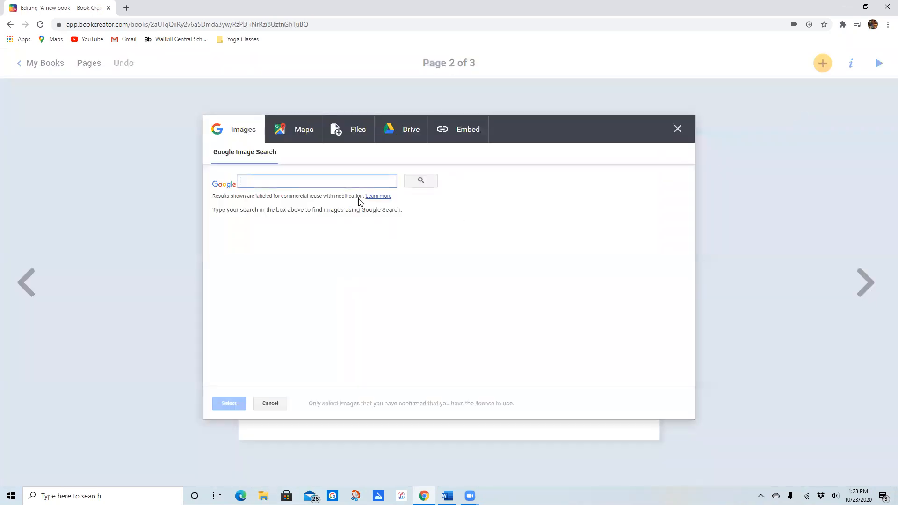
pyautogui.click(357, 131)
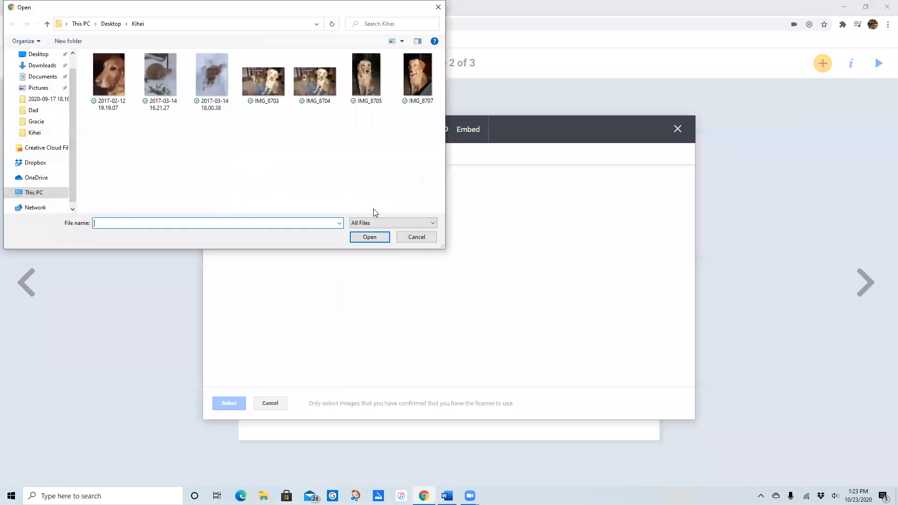
pyautogui.click(366, 73)
pyautogui.click(366, 236)
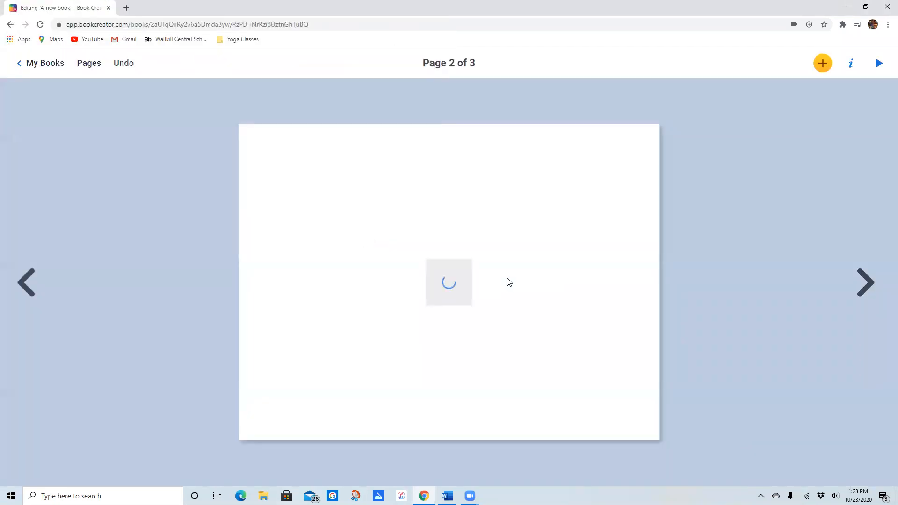
pyautogui.moveTo(464, 272); pyautogui.dragTo(369, 273)
pyautogui.click(570, 274)
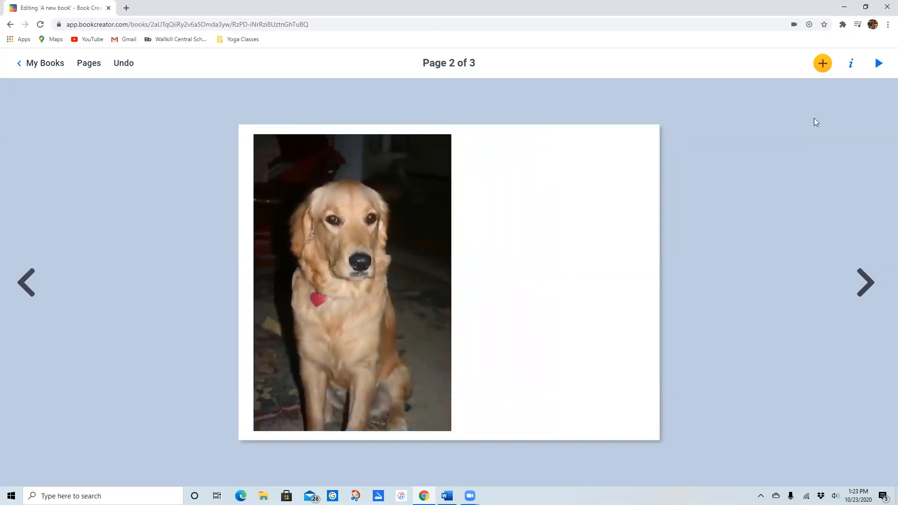
# - Set page 2's background to solid brown and add a speech bubble shape to the right of the dog's head
pyautogui.click(851, 63)
pyautogui.click(840, 154)
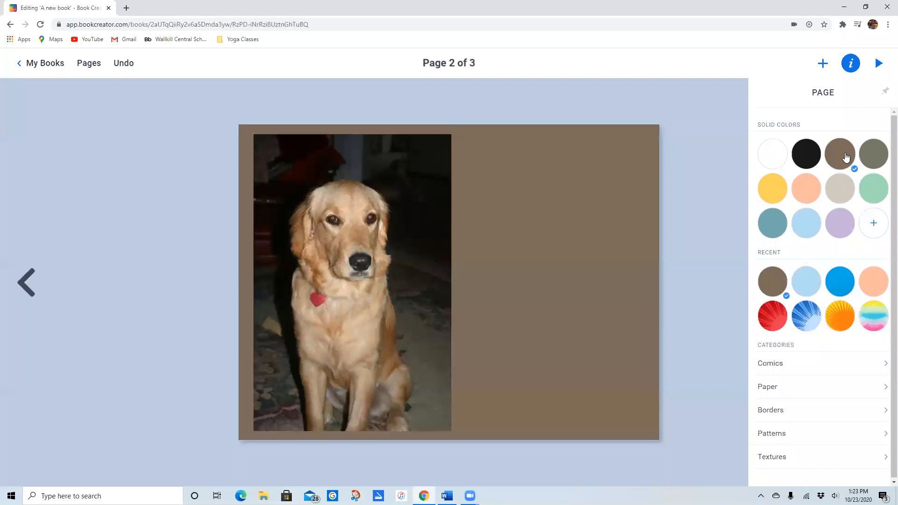
pyautogui.click(823, 63)
pyautogui.click(859, 92)
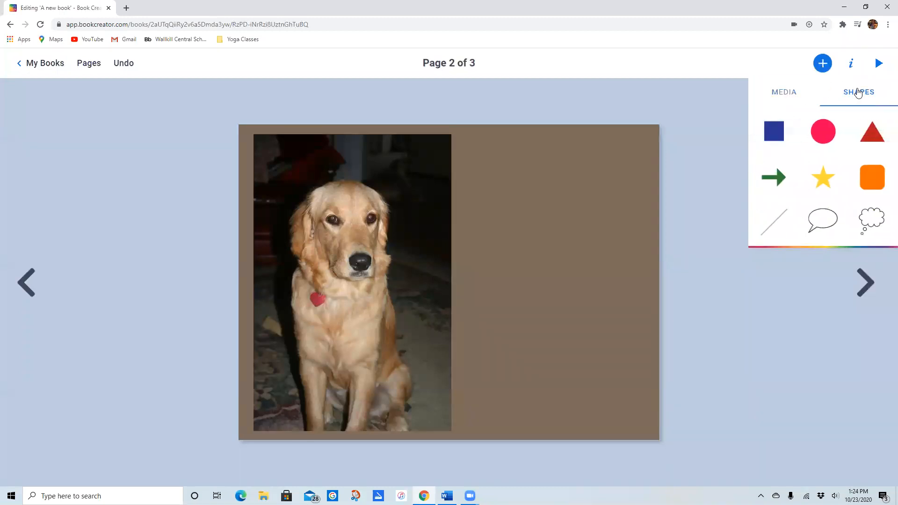
pyautogui.click(820, 220)
pyautogui.moveTo(457, 276); pyautogui.dragTo(555, 188)
pyautogui.click(535, 331)
# - Go to page 3 and start a new text entry on it
pyautogui.click(864, 287)
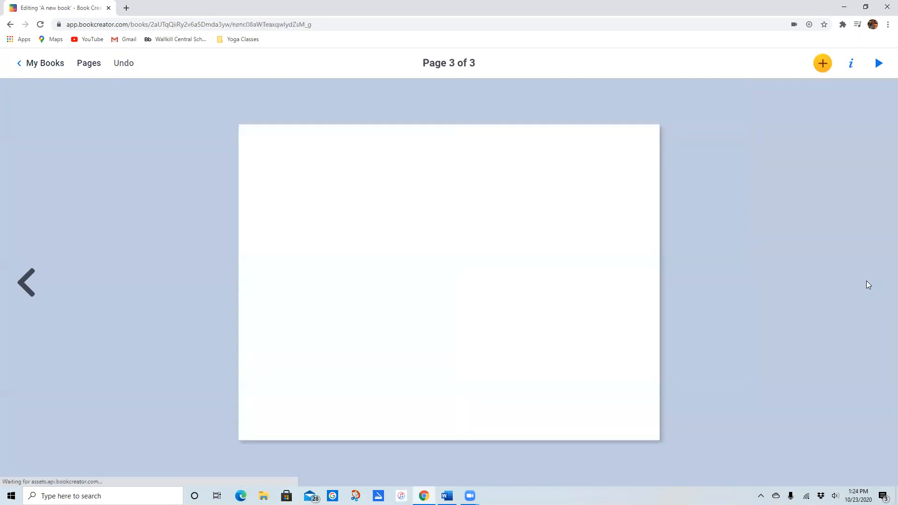
pyautogui.click(823, 63)
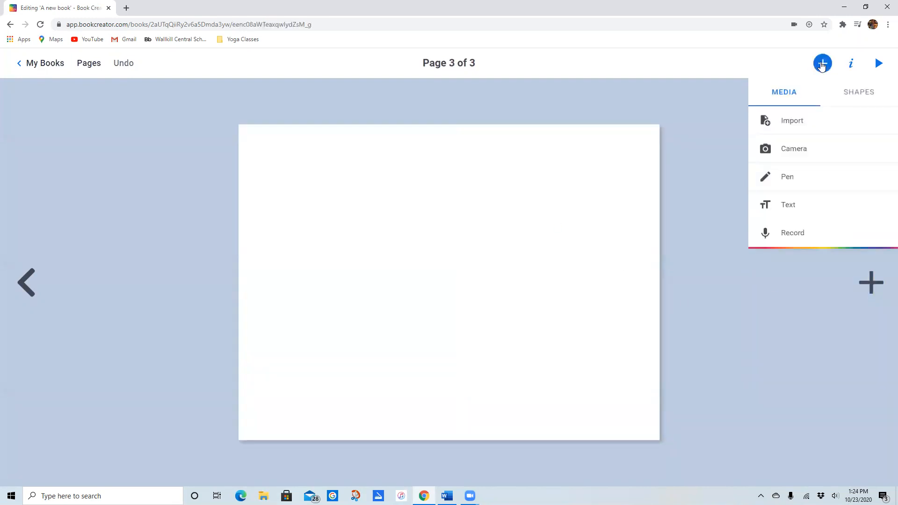
pyautogui.click(813, 205)
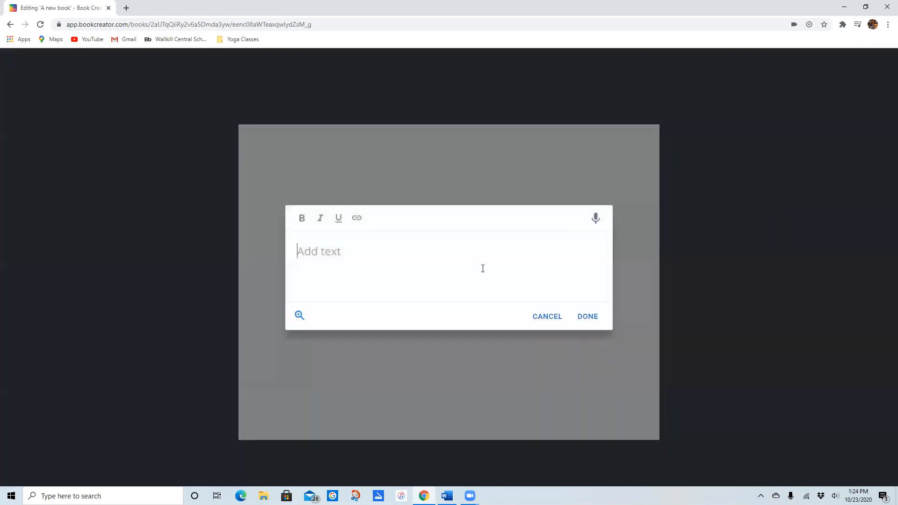
# - Copy all the text of the Word document "I am creating a book" and return to Book Creator
pyautogui.hotkey('alt', 'Tab')
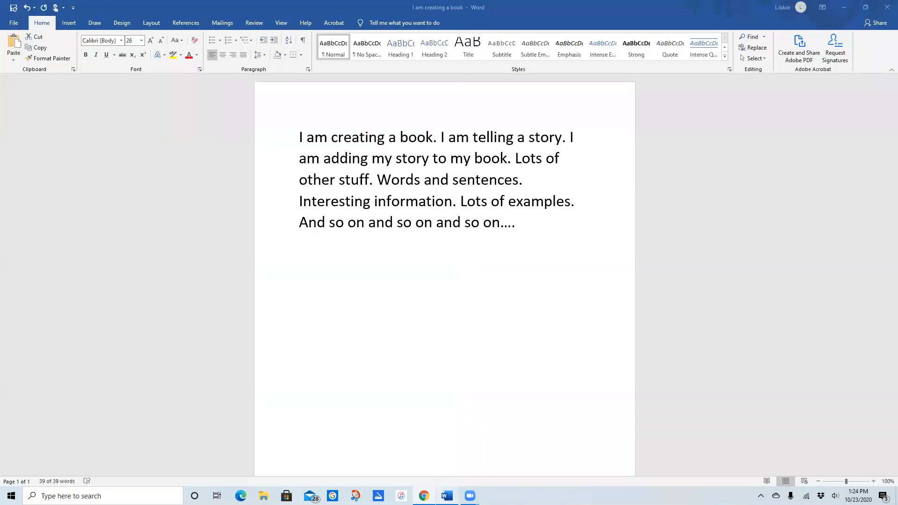
pyautogui.hotkey('ctrl', 'a')
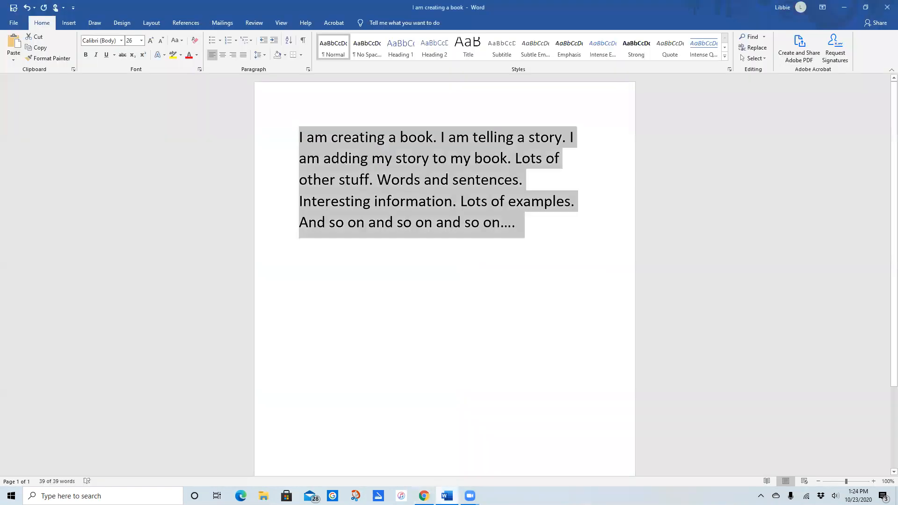
pyautogui.rightClick(414, 155)
pyautogui.click(439, 170)
pyautogui.hotkey('alt', 'Tab')
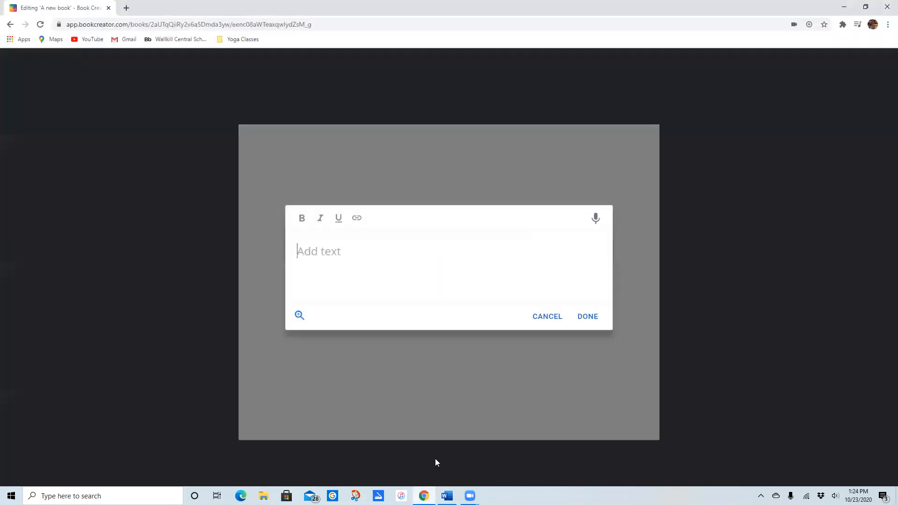
# - Paste the copied story text into the text entry and place it on page 3
pyautogui.rightClick(335, 251)
pyautogui.click(369, 325)
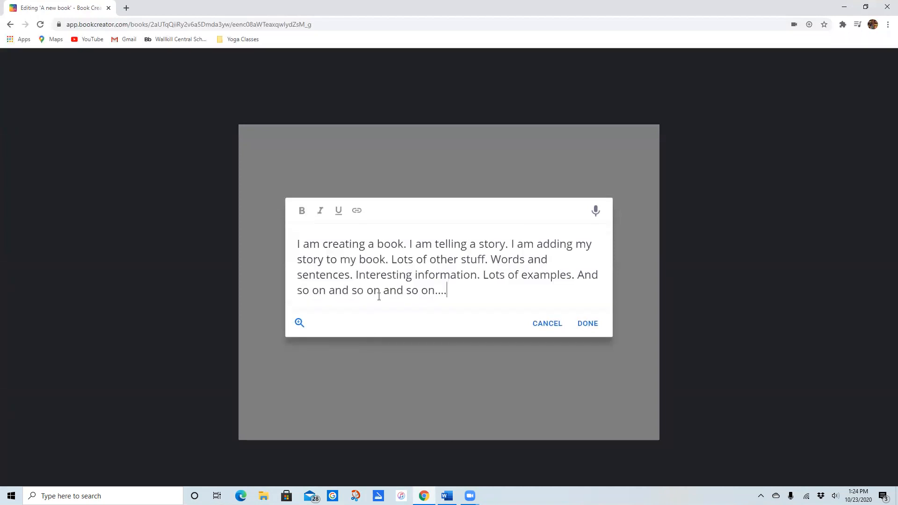
pyautogui.click(591, 325)
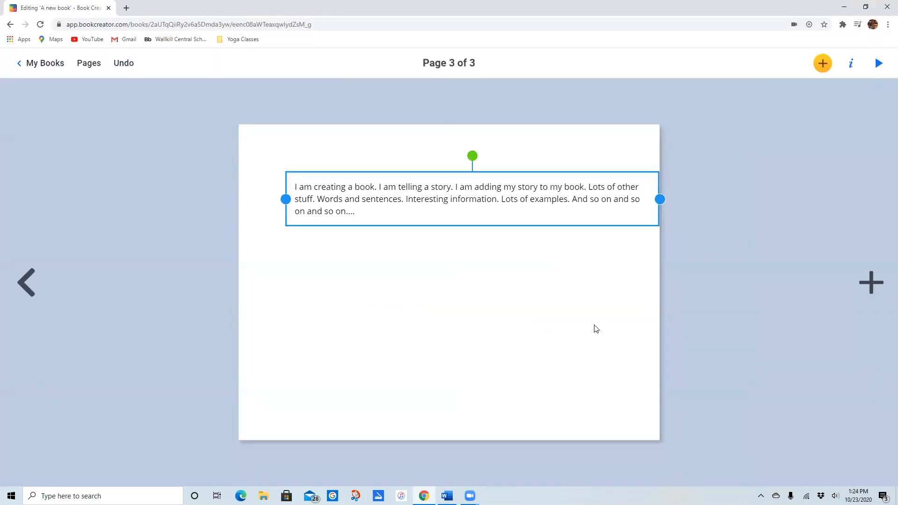
# - Narrow the story text box from its right side and set its font size to 41
pyautogui.moveTo(664, 199); pyautogui.dragTo(607, 199)
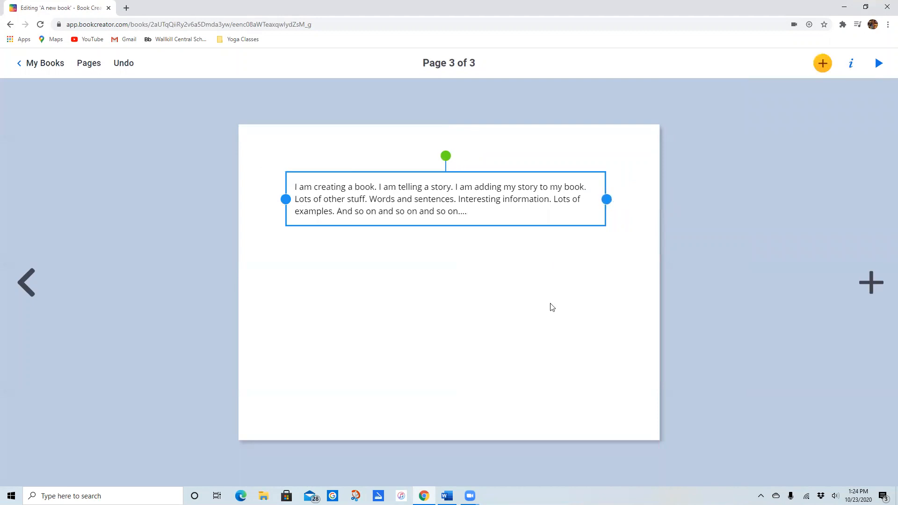
pyautogui.click(851, 64)
pyautogui.moveTo(786, 116)
pyautogui.mouseDown()
pyautogui.moveTo(801, 116)
pyautogui.moveTo(792, 116)
pyautogui.mouseUp()
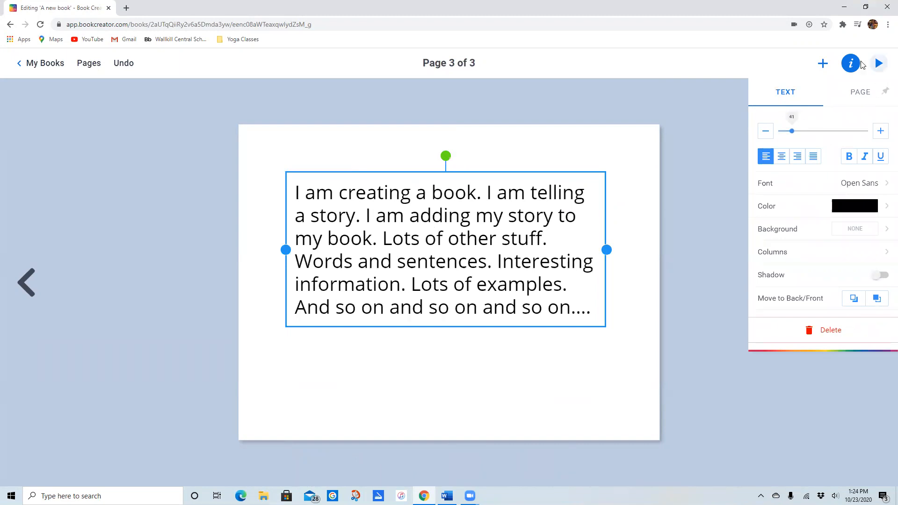
pyautogui.click(667, 282)
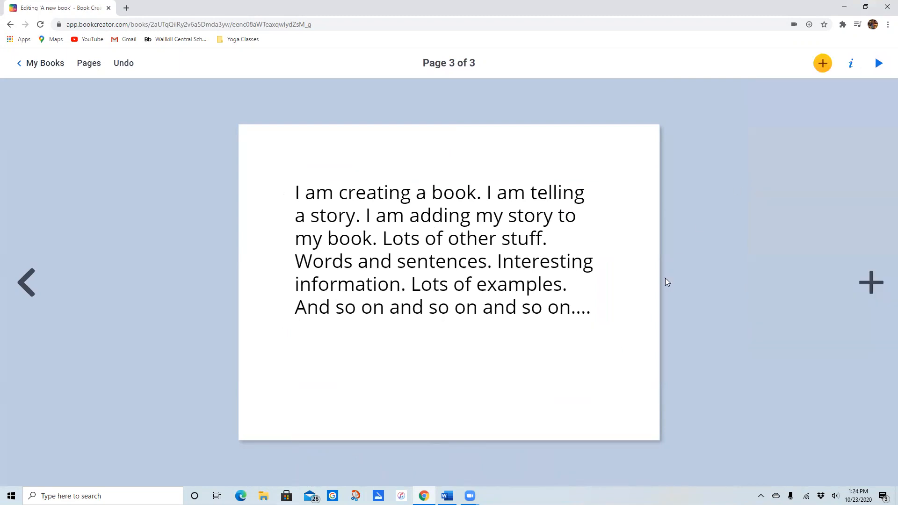
# - Set the background of page 3 to the solid light purple color
pyautogui.click(817, 62)
pyautogui.click(861, 92)
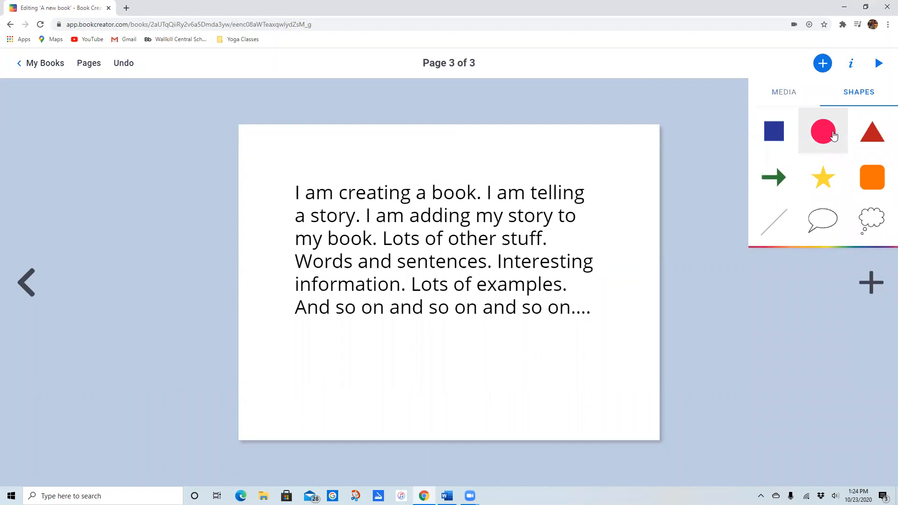
pyautogui.click(783, 96)
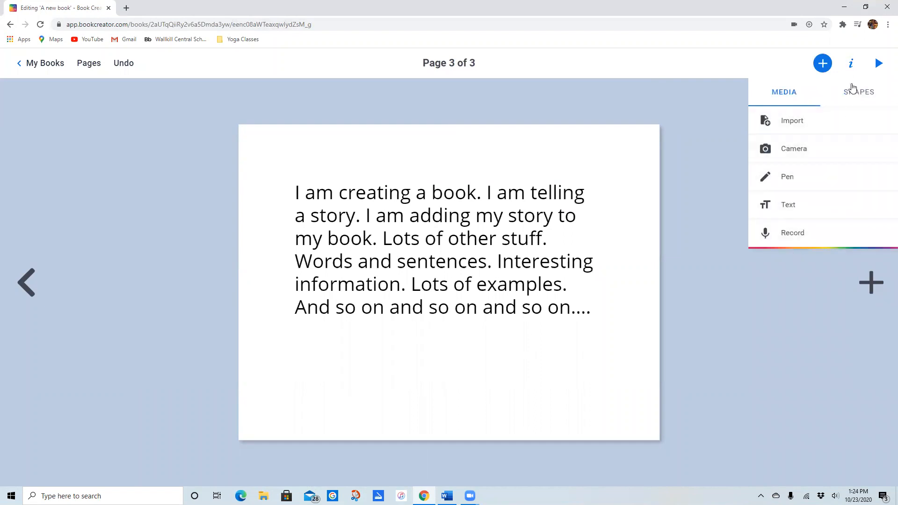
pyautogui.click(850, 63)
pyautogui.click(841, 237)
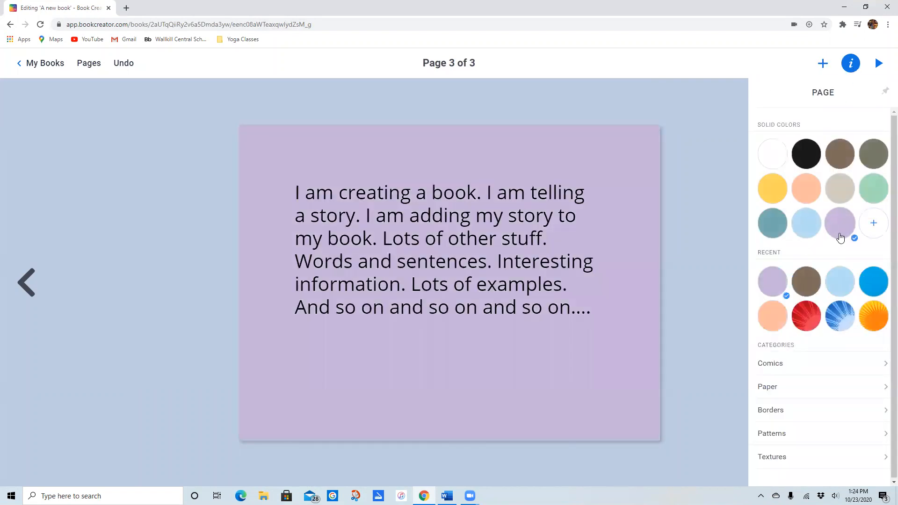
pyautogui.click(529, 327)
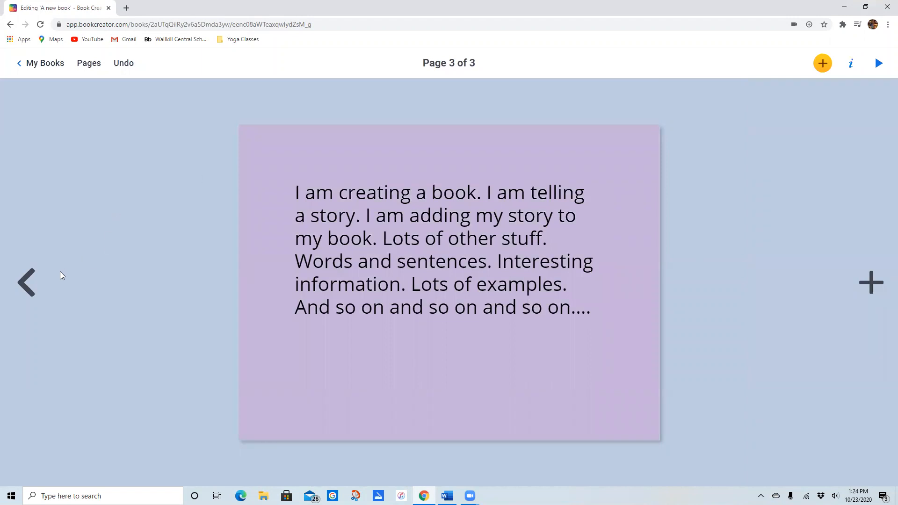
# - Return to page 2, open the book in reading mode, and page between the cover and the inside spread
pyautogui.click(26, 285)
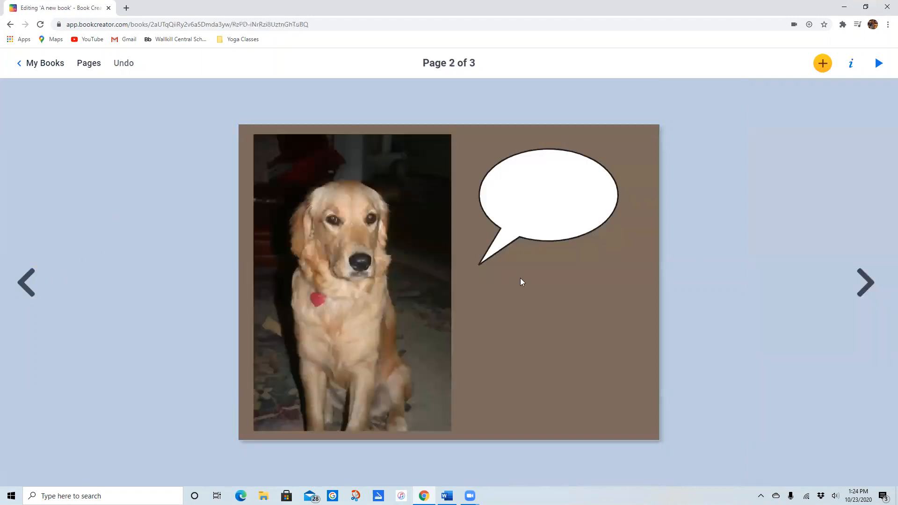
pyautogui.click(879, 63)
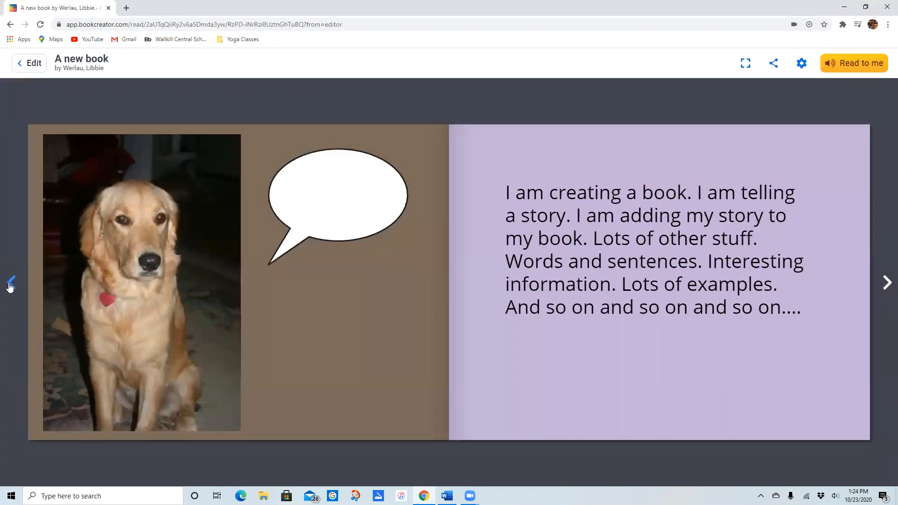
pyautogui.click(11, 282)
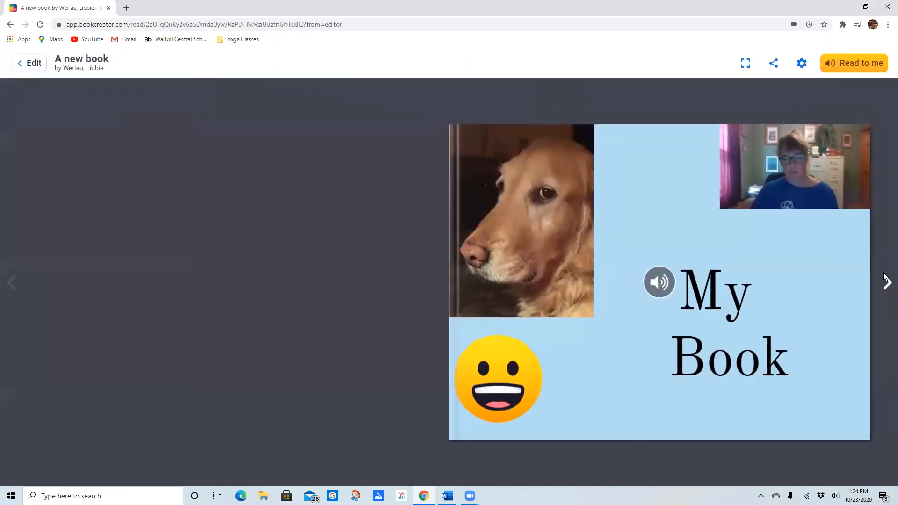
pyautogui.click(887, 282)
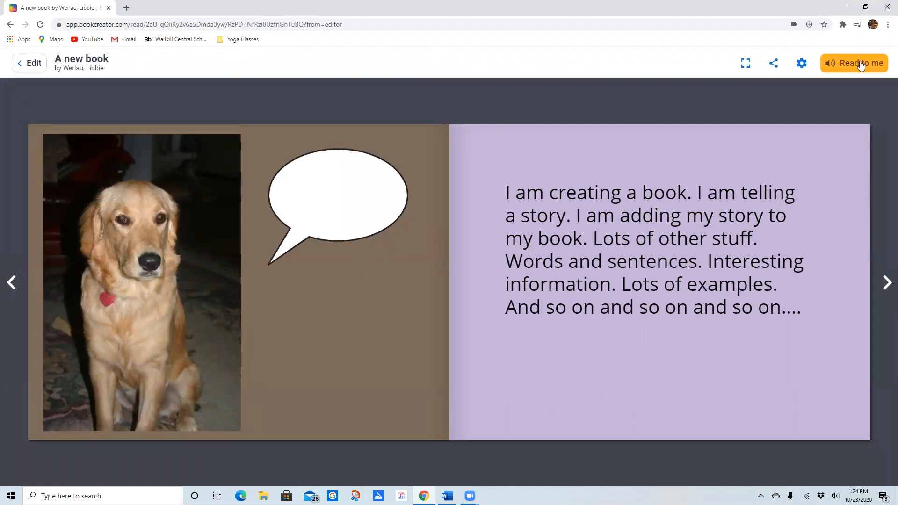
pyautogui.click(12, 282)
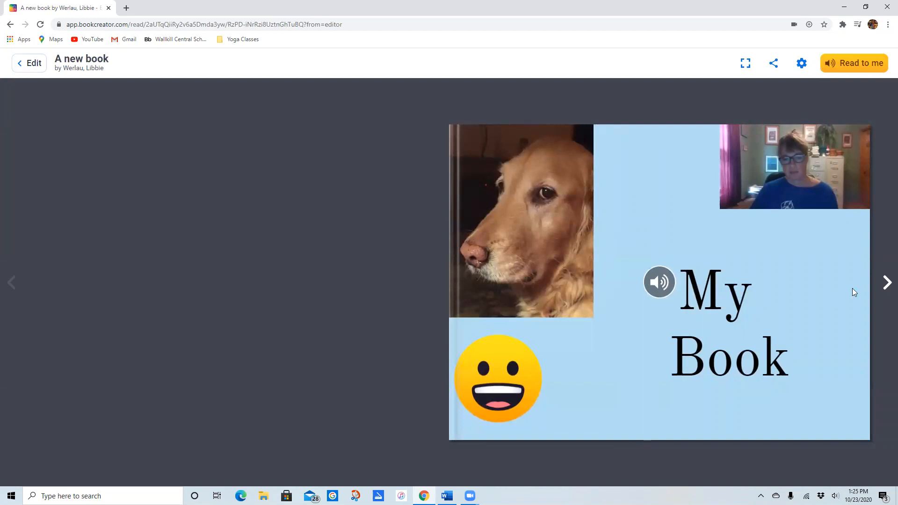
pyautogui.click(886, 284)
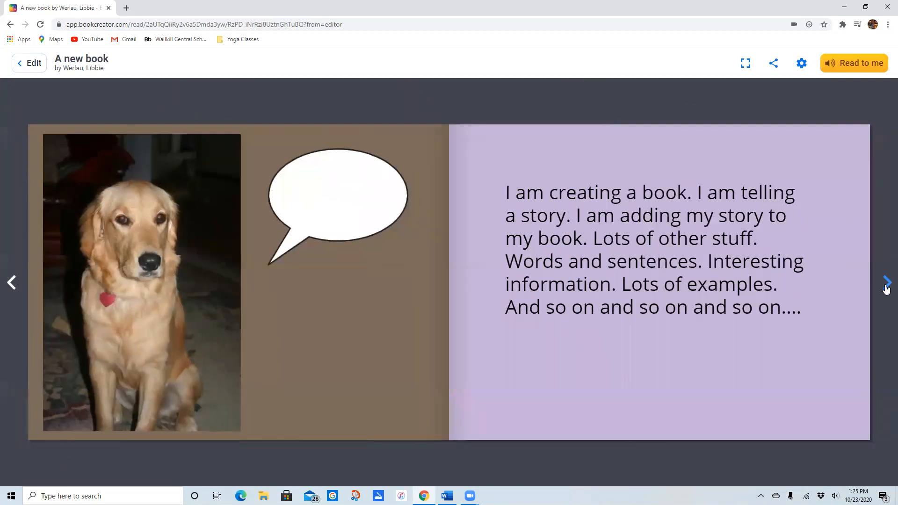